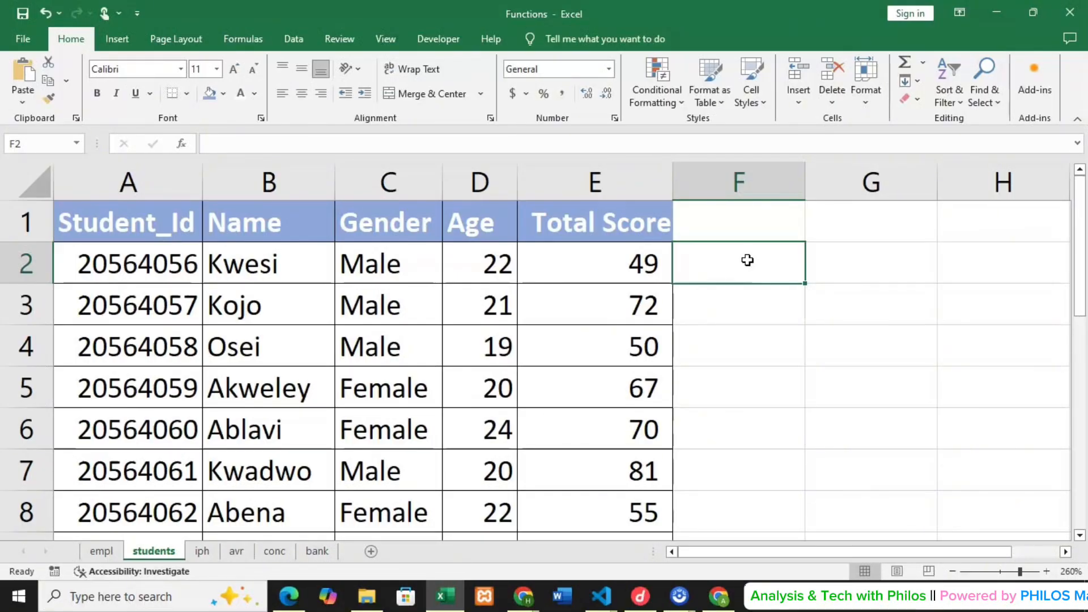
Step: Enter an IF formula in F2 that returns "Pass" when the total score in E2 is at least 50 and "NP" otherwise
{"action": "double_click", "coordinate": [749, 261]}
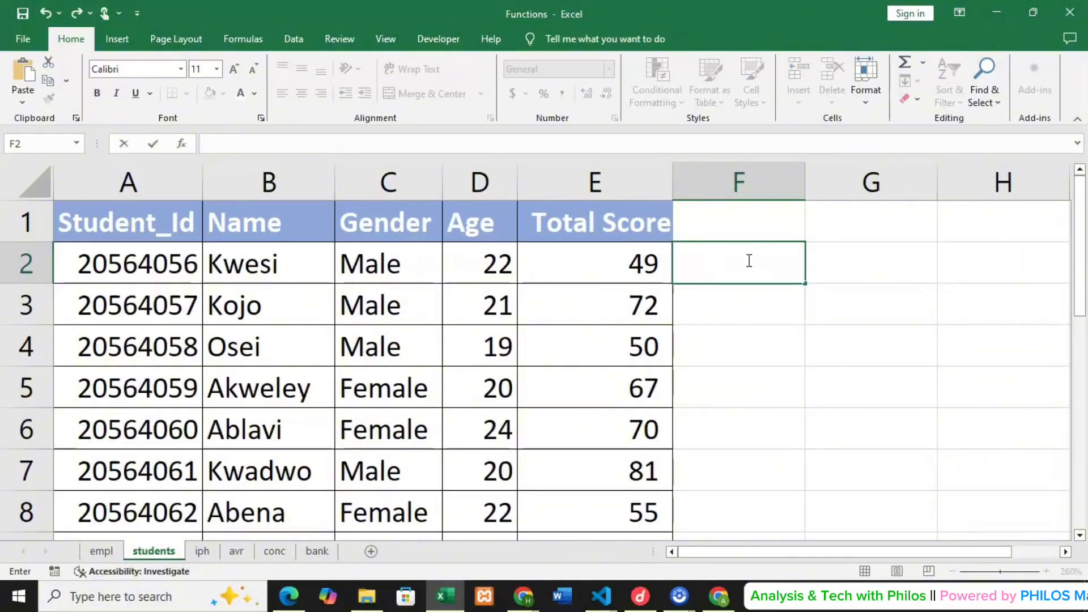
{"action": "type", "text": "=IF"}
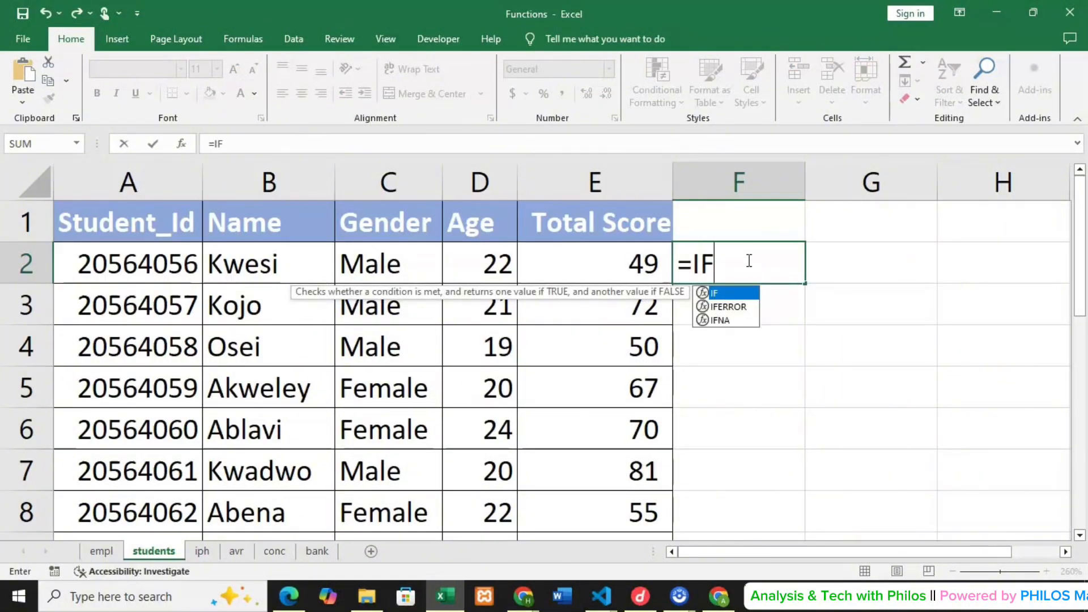
{"action": "type", "text": "("}
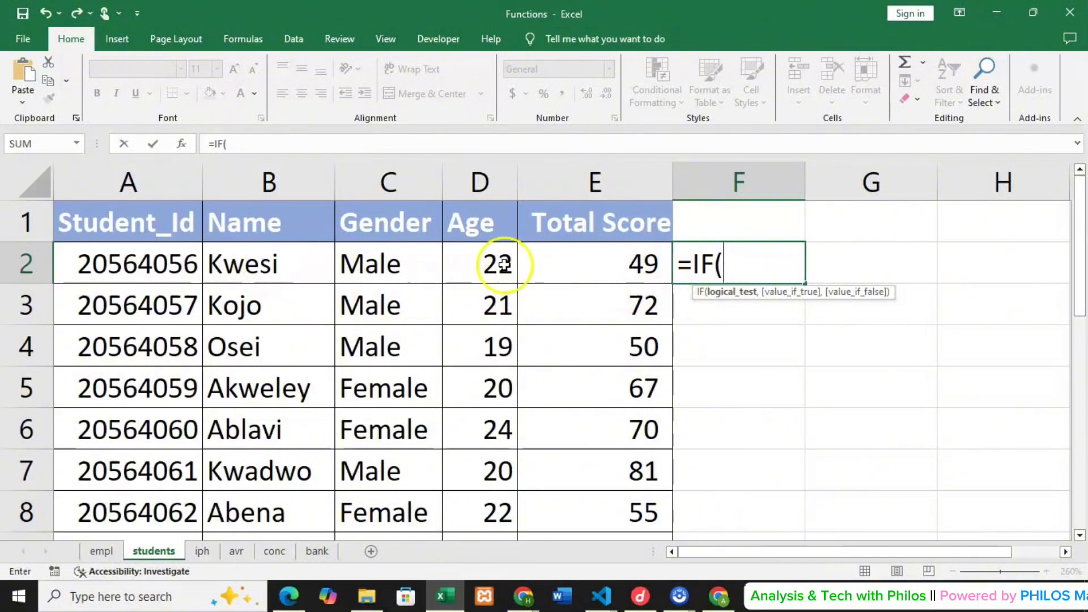
{"action": "left_click", "coordinate": [607, 271]}
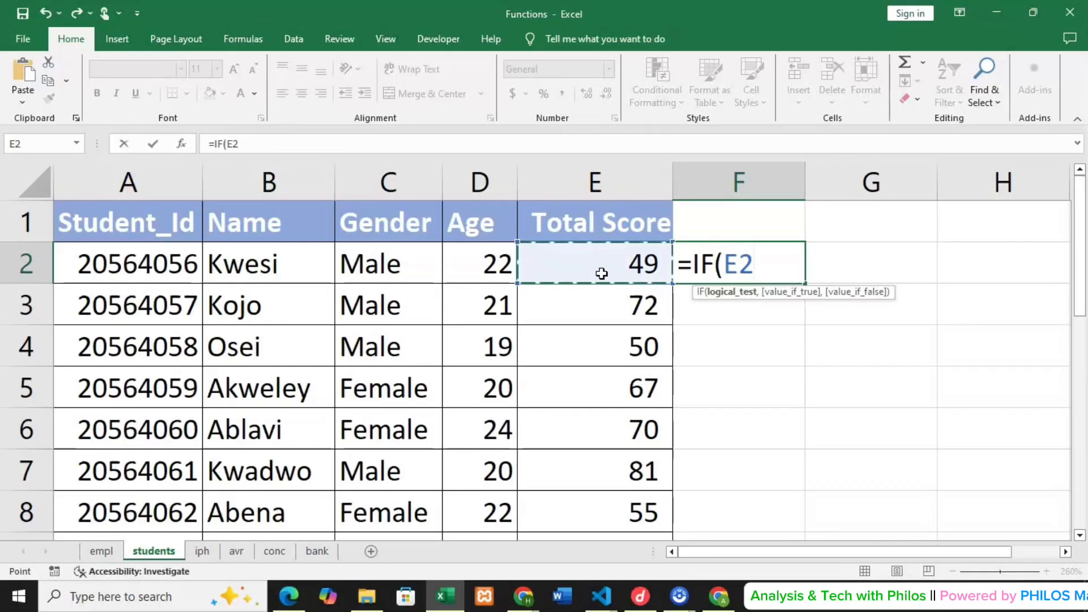
{"action": "type", "text": ">"}
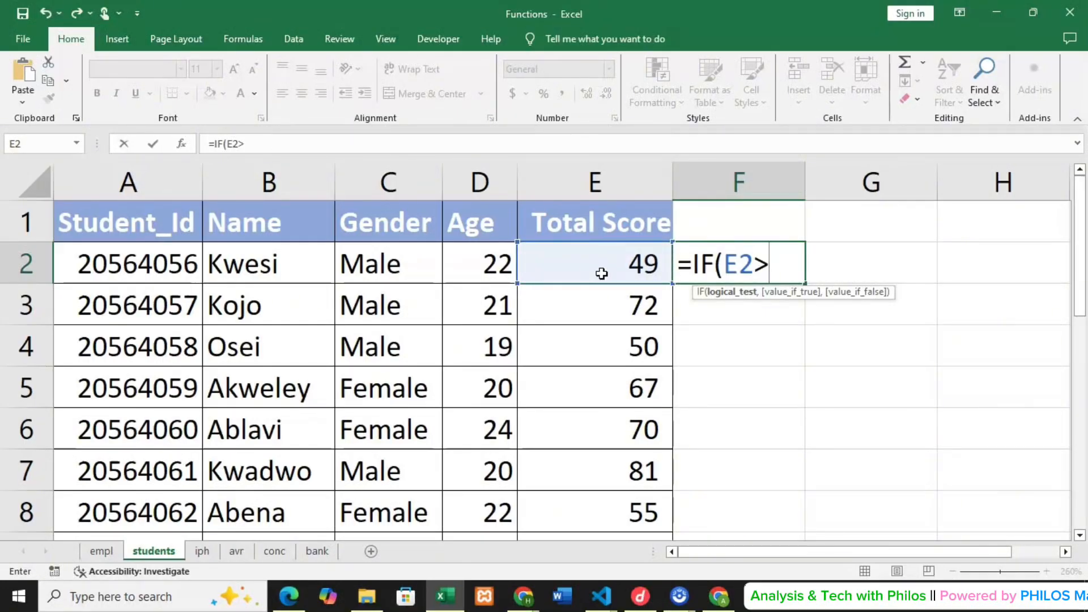
{"action": "type", "text": "=50"}
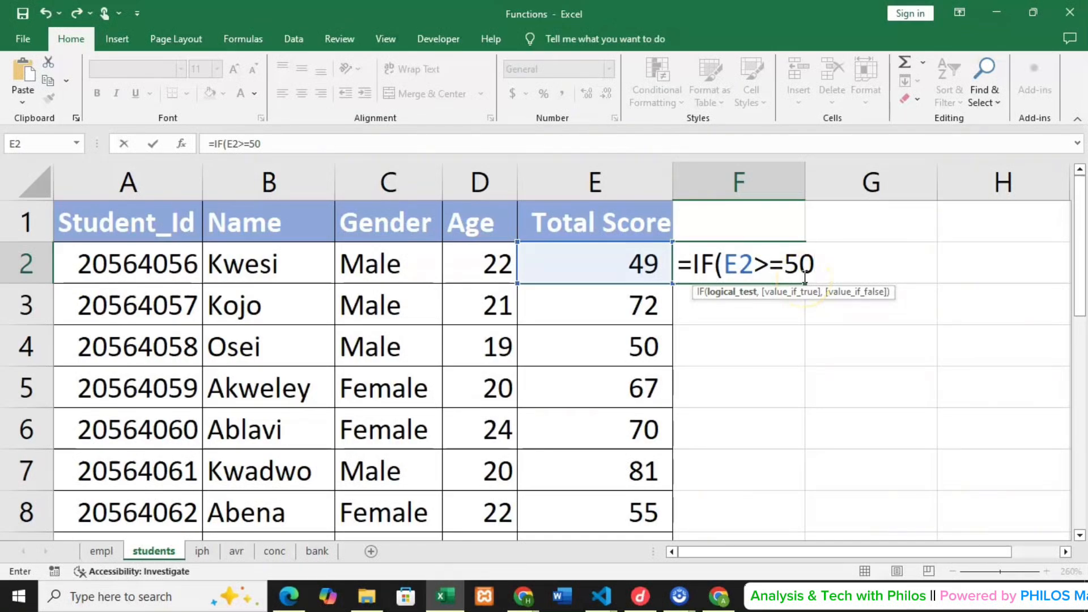
{"action": "type", "text": ","}
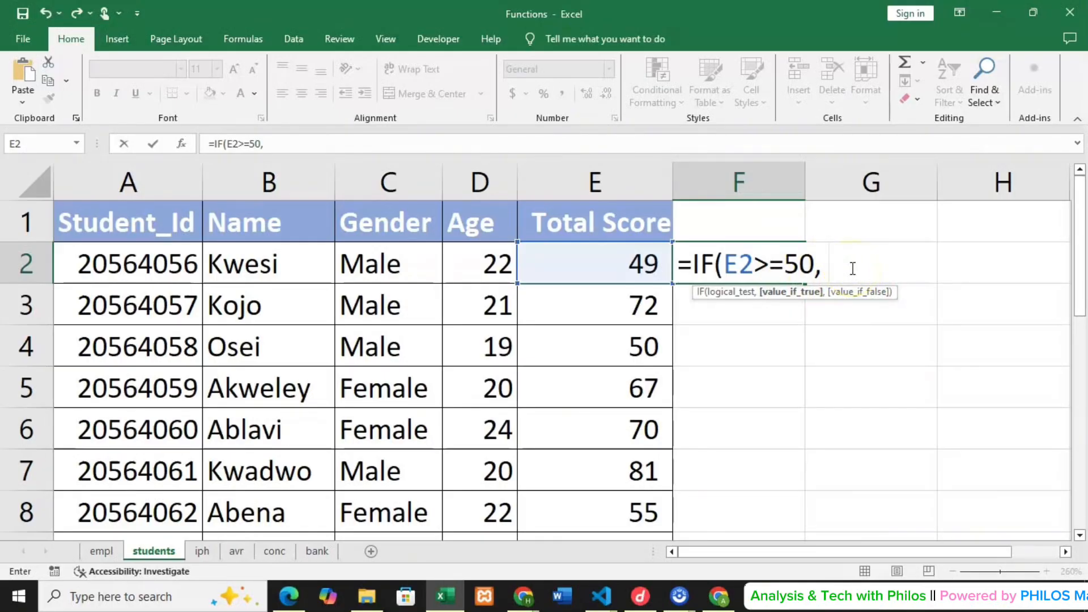
{"action": "type", "text": "\"Pass\""}
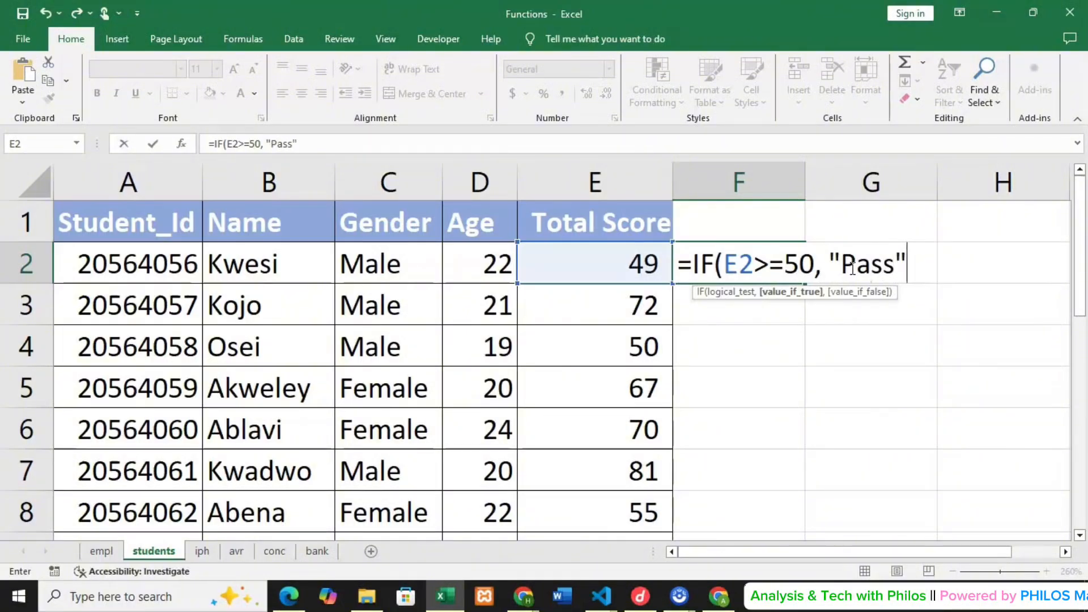
{"action": "type", "text": ","}
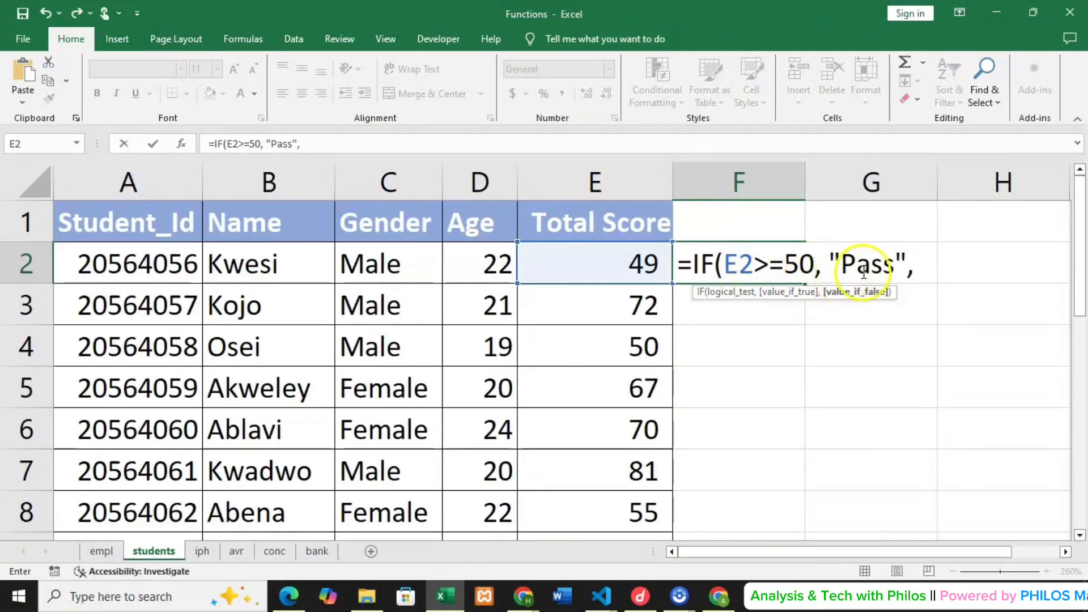
{"action": "type", "text": "\""}
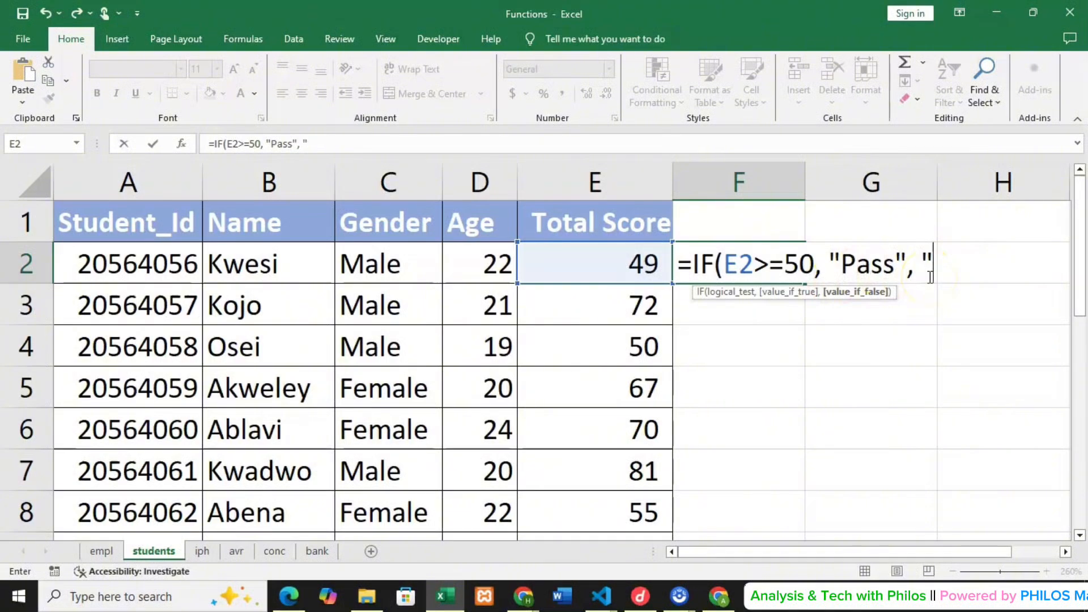
{"action": "type", "text": "NP\""}
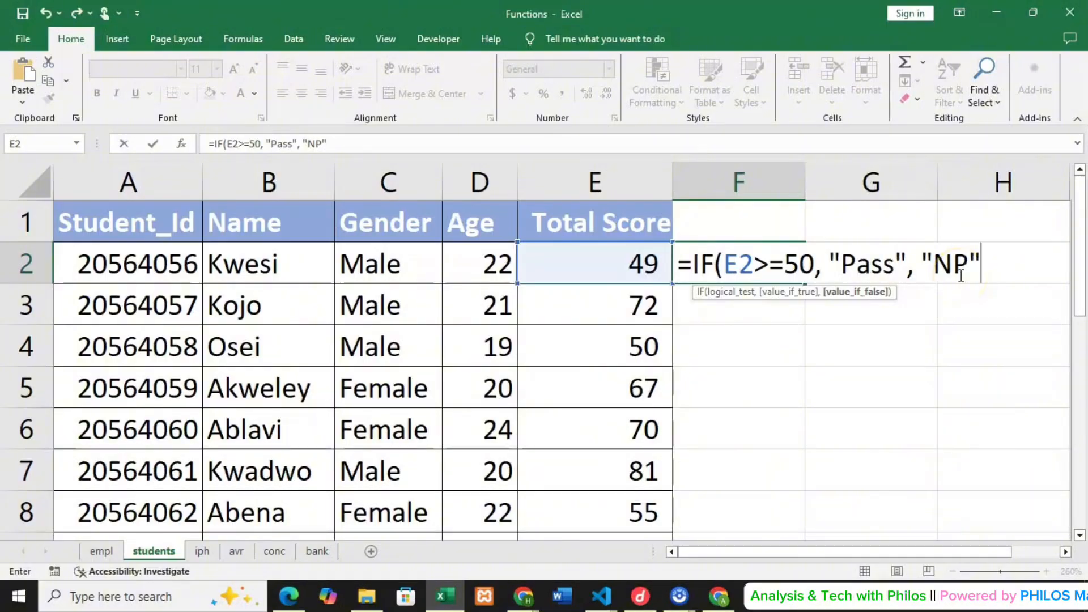
{"action": "type", "text": ")"}
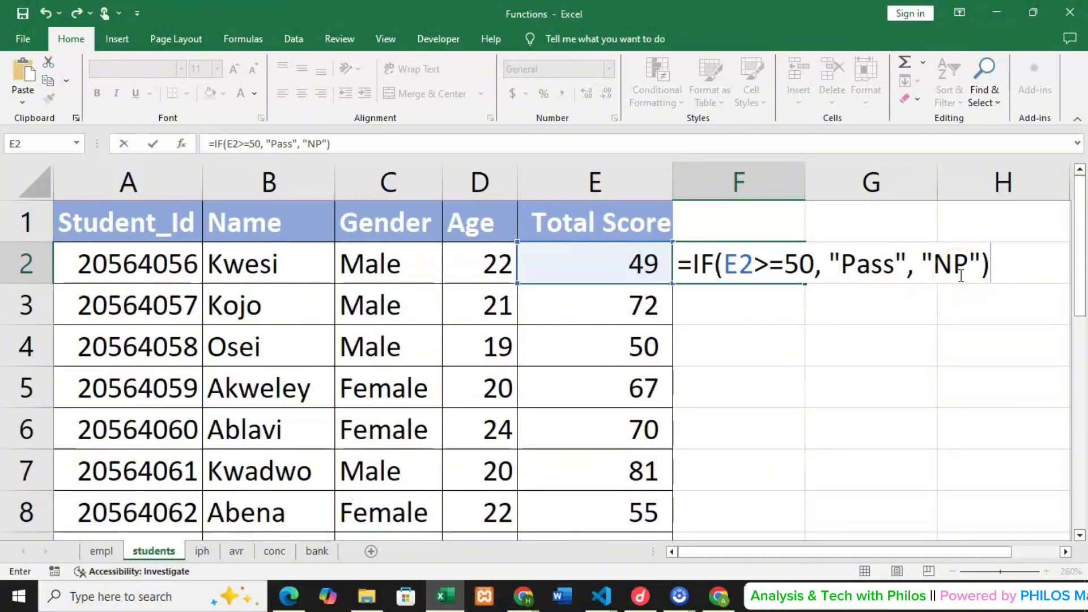
{"action": "key", "text": "Return"}
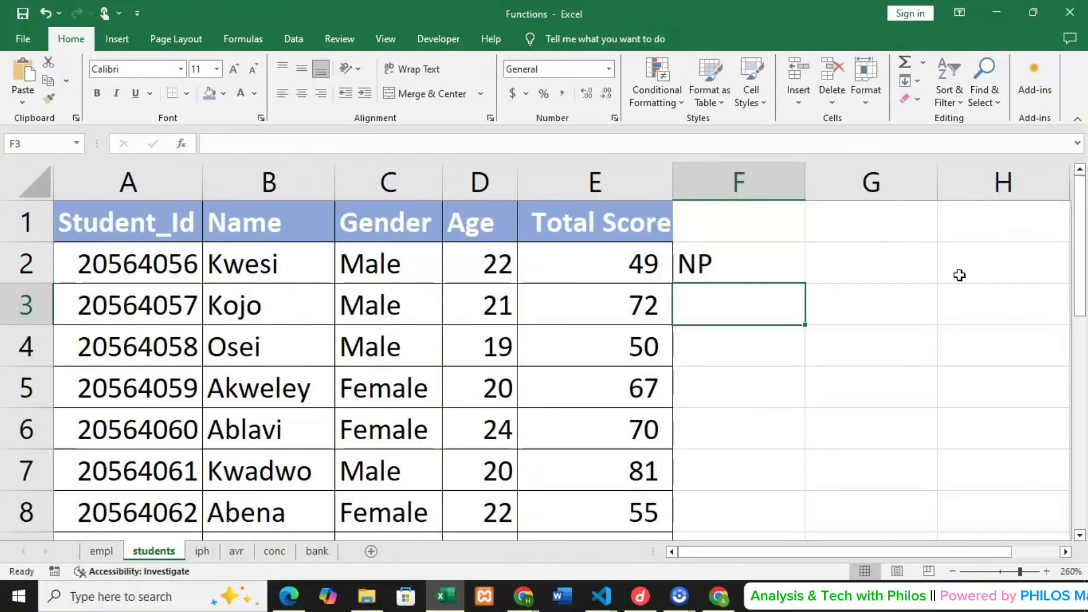
Step: Try filling the F2 formula down through F14 and undo the fill
{"action": "left_click", "coordinate": [767, 261]}
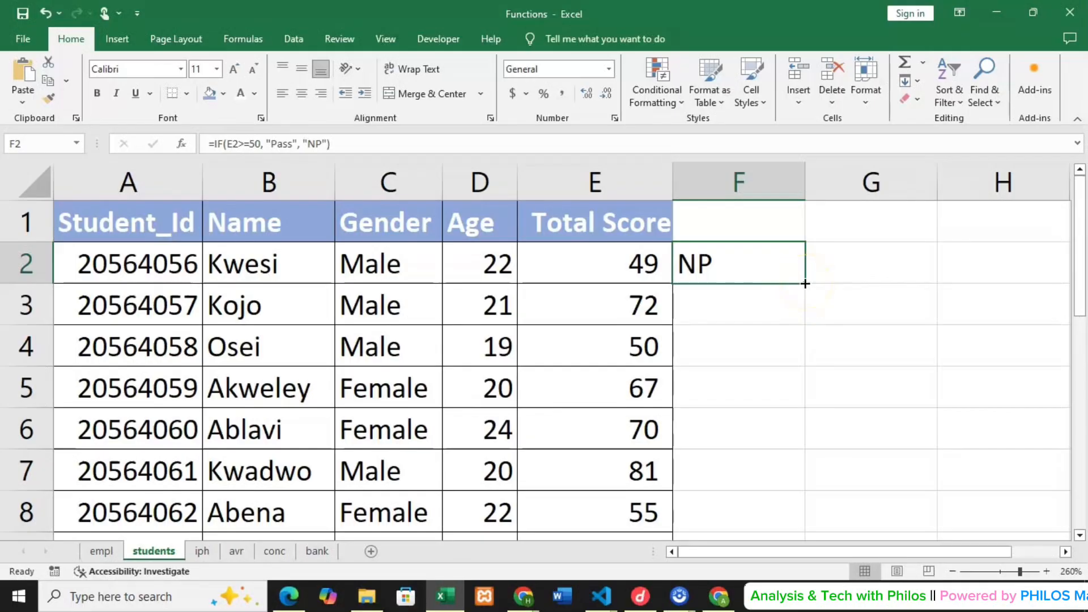
{"action": "left_click_drag", "start_coordinate": [805, 283], "coordinate": [777, 491]}
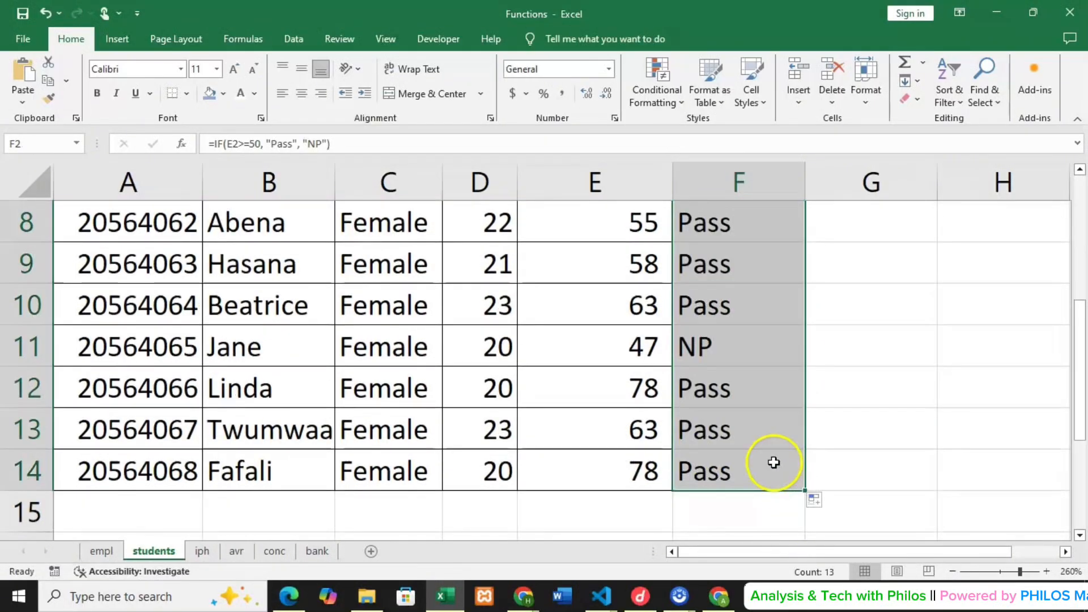
{"action": "scroll", "coordinate": [774, 462], "scroll_direction": "up", "scroll_amount": 3}
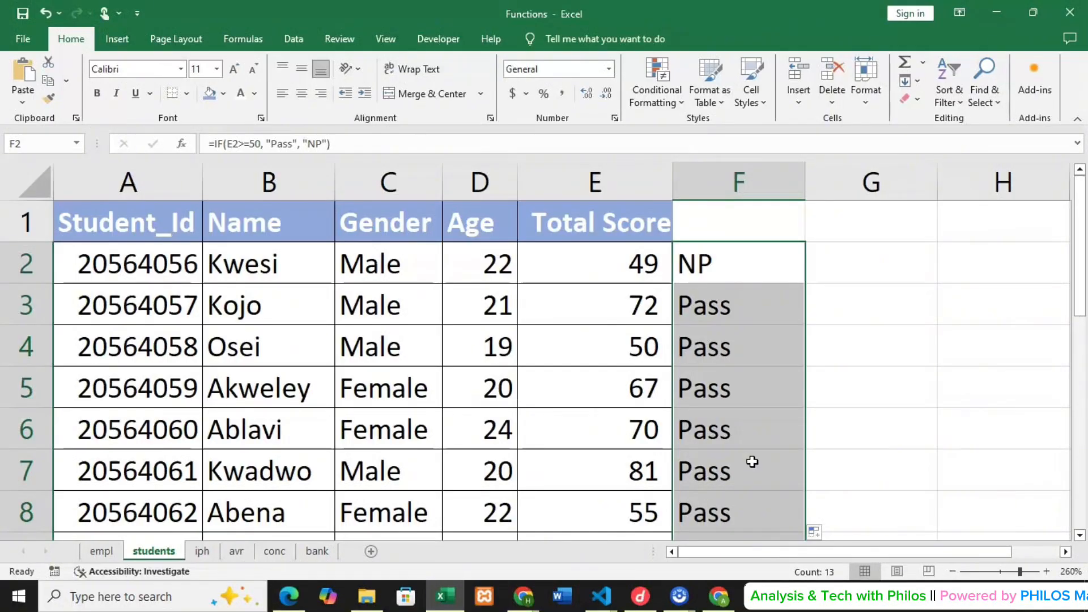
{"action": "key", "text": "ctrl+z"}
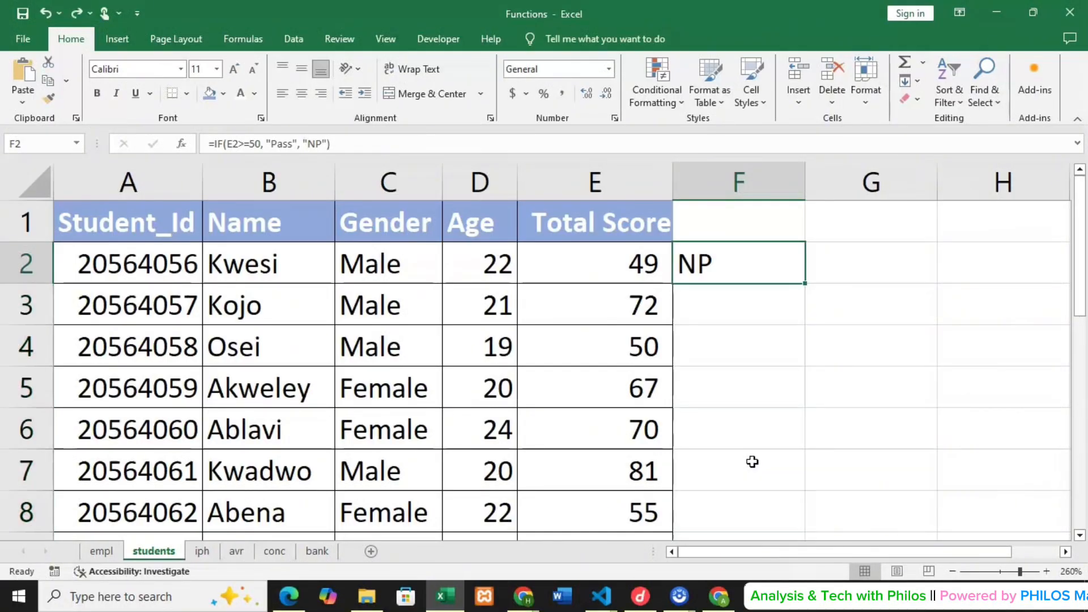
Step: Auto-fill the F2 formula down the student rows to F14 and check the results against the total scores
{"action": "double_click", "coordinate": [806, 284]}
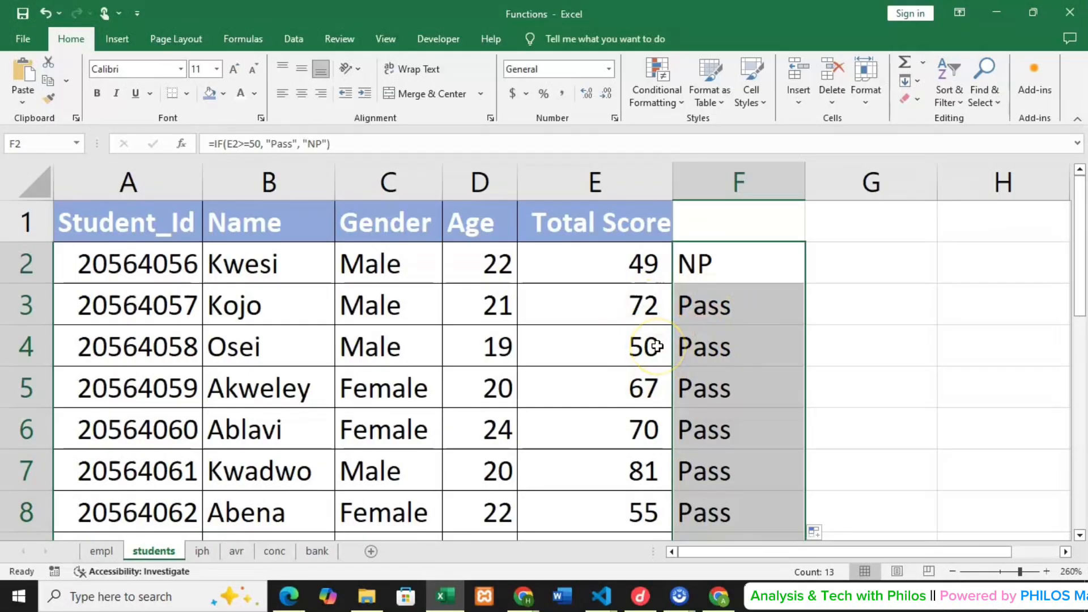
{"action": "left_click", "coordinate": [716, 352]}
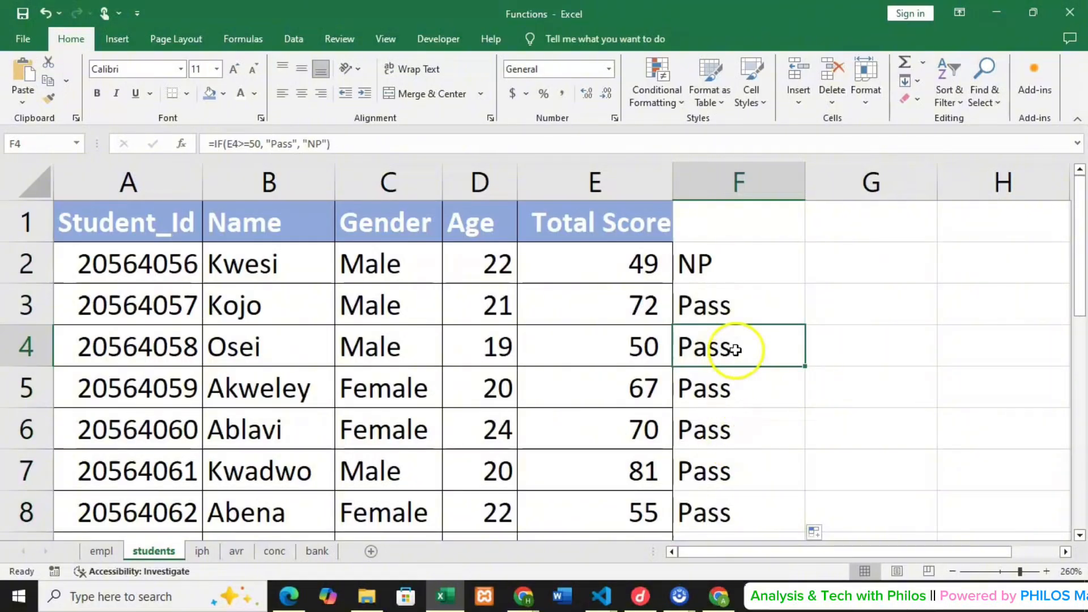
{"action": "scroll", "coordinate": [729, 347], "scroll_direction": "down", "scroll_amount": 1}
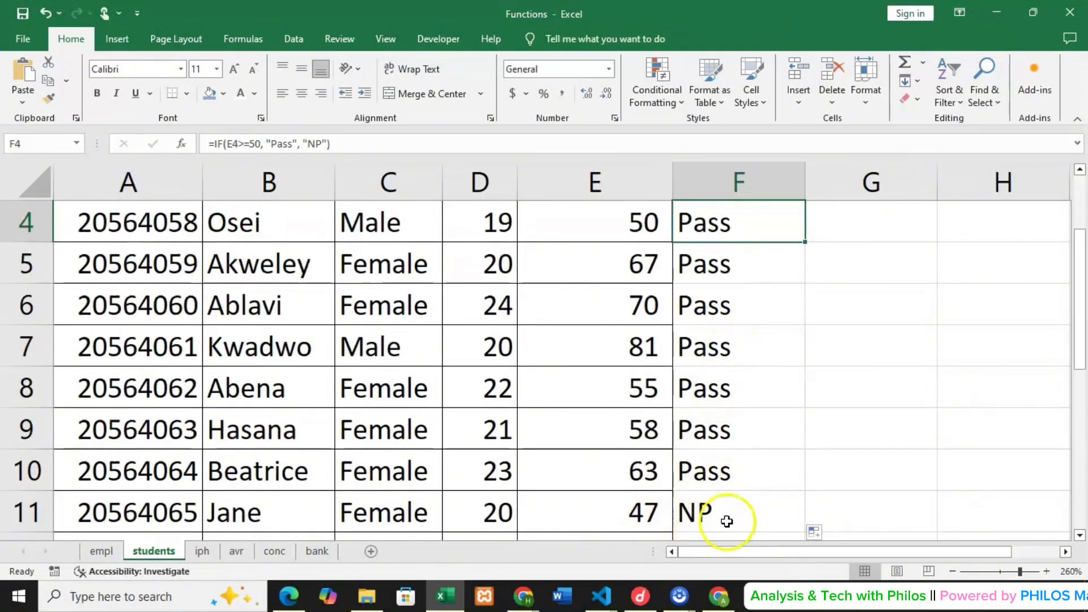
{"action": "scroll", "coordinate": [711, 508], "scroll_direction": "up", "scroll_amount": 1}
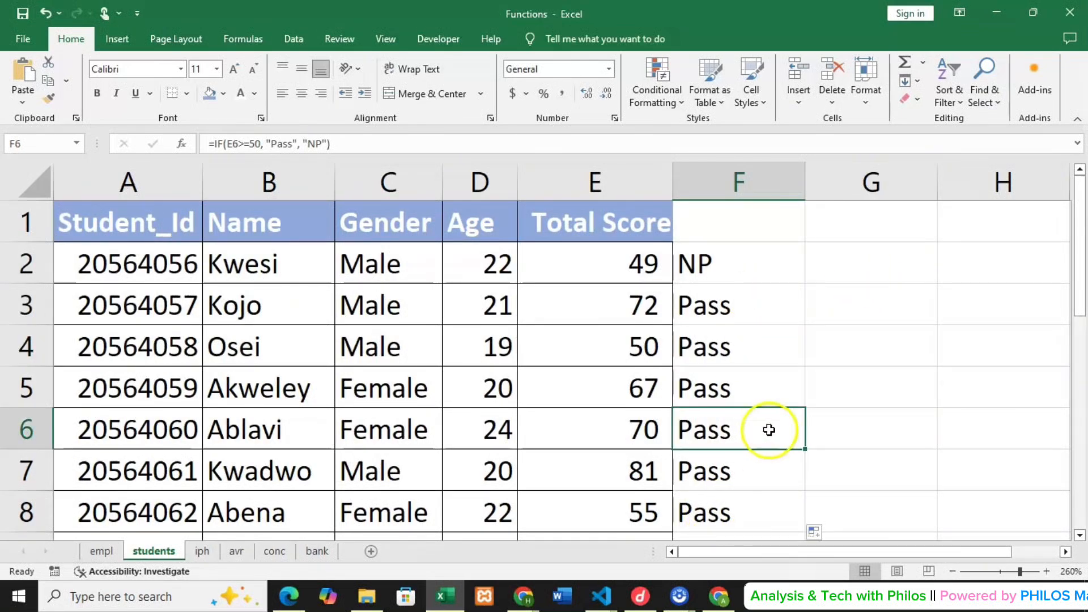
Step: Start an IF formula in G2 that returns "A" when the total score in E2 is at least 80
{"action": "left_click", "coordinate": [853, 268]}
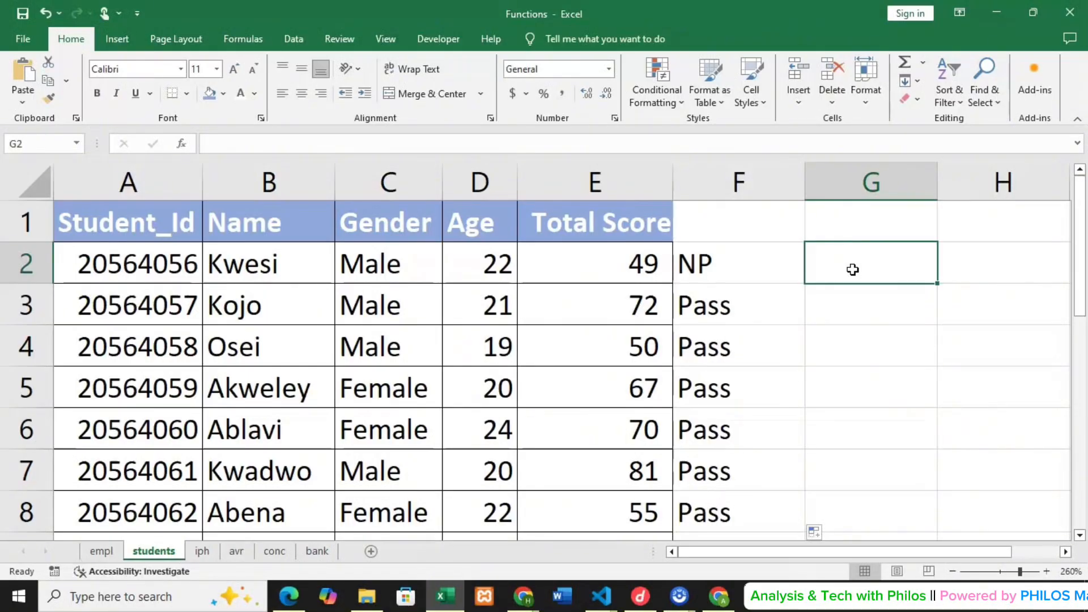
{"action": "type", "text": "="}
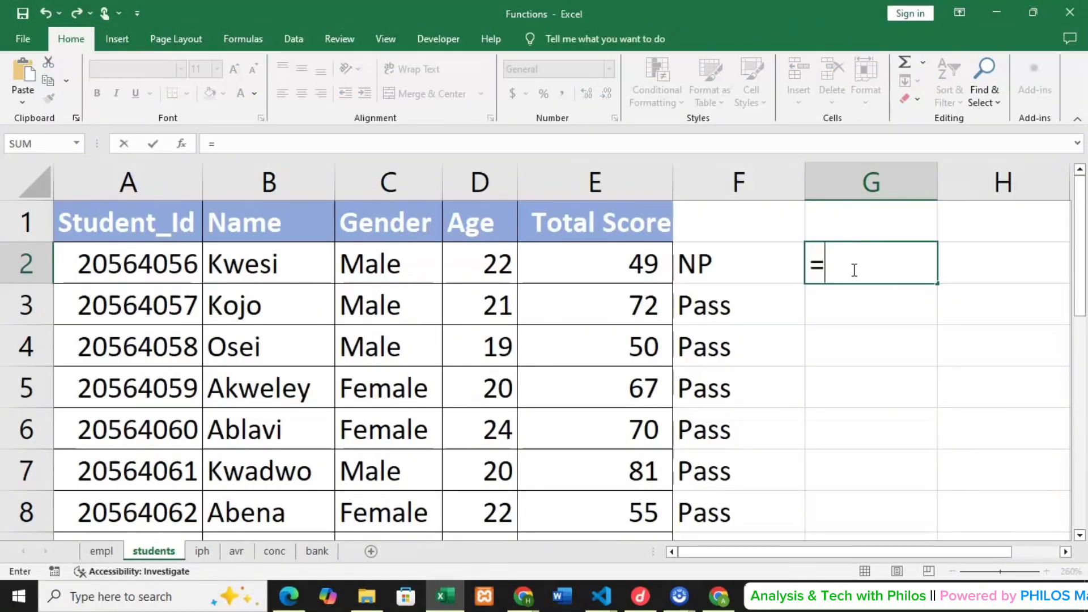
{"action": "type", "text": "IF("}
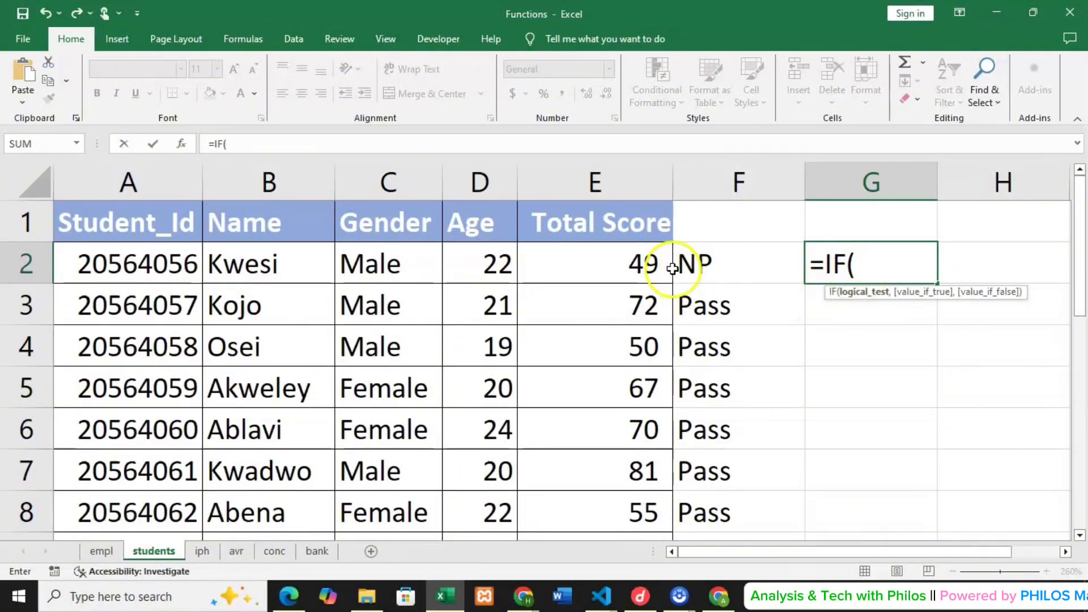
{"action": "left_click", "coordinate": [626, 262]}
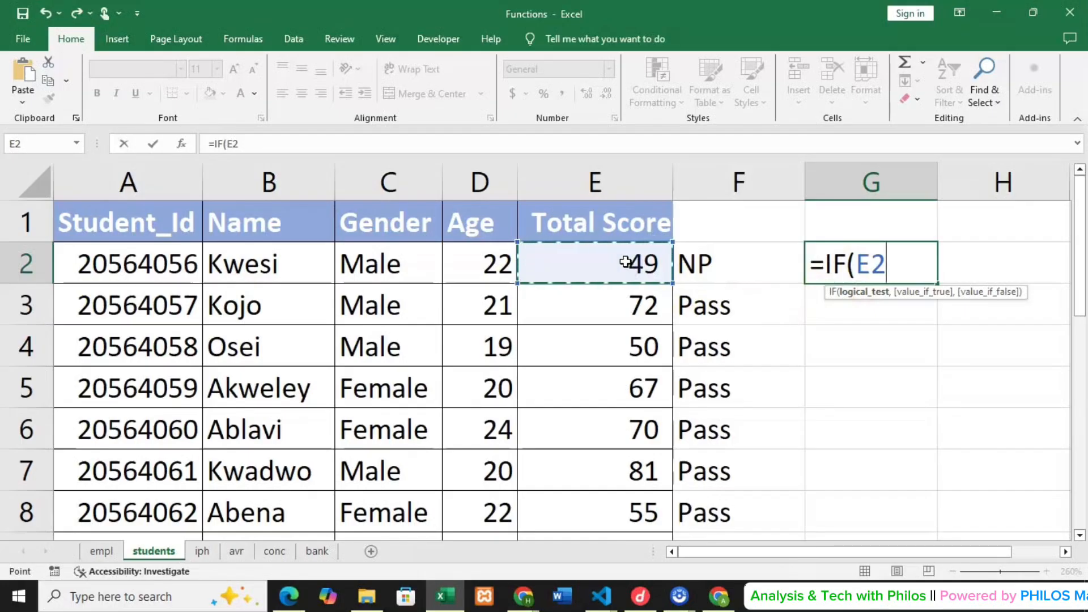
{"action": "type", "text": ">="}
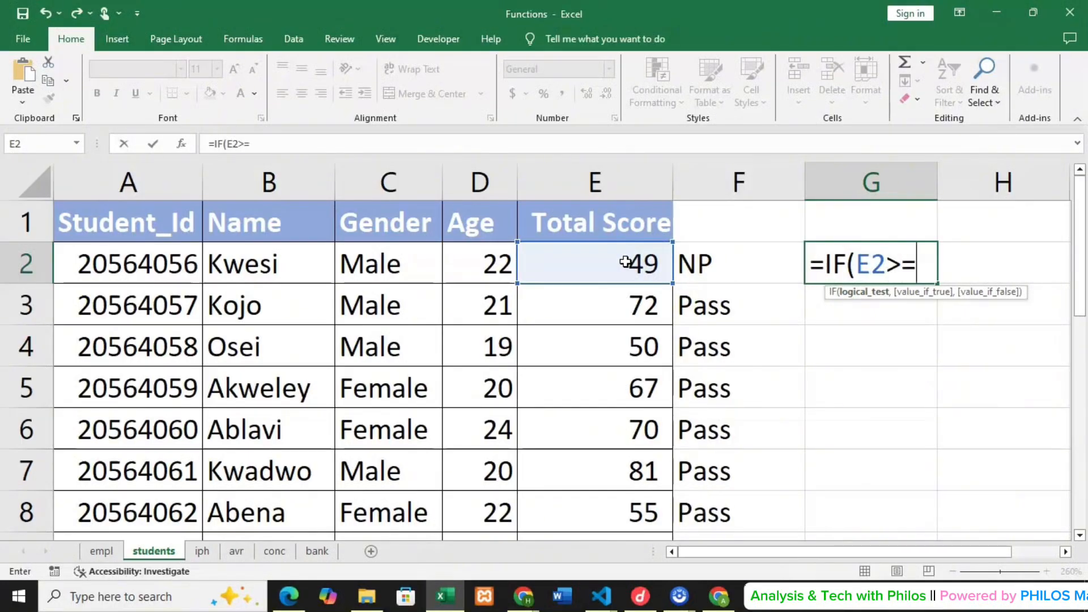
{"action": "type", "text": "80"}
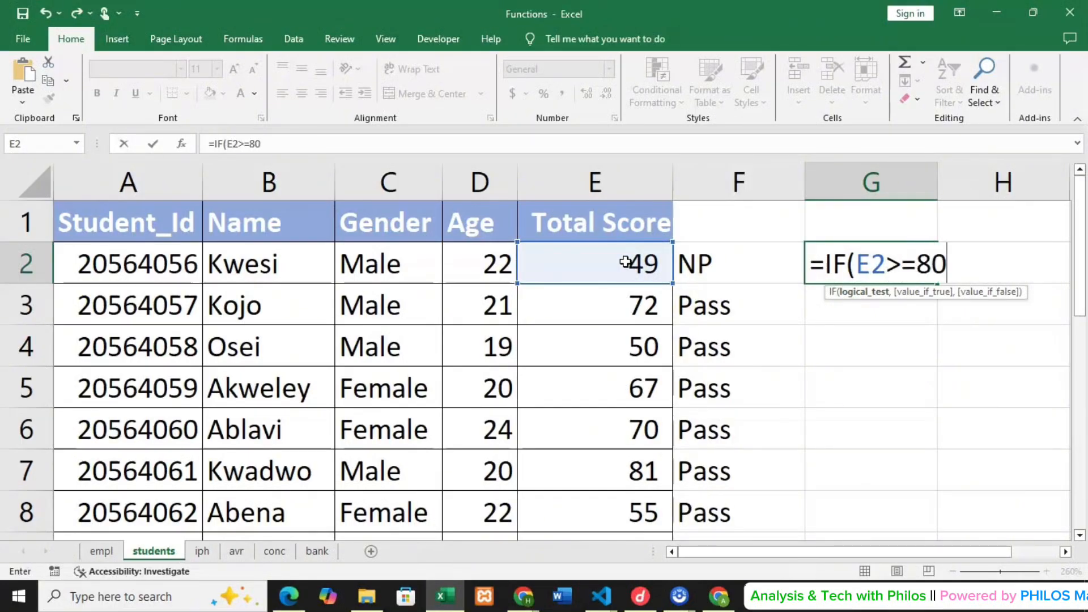
{"action": "type", "text": ","}
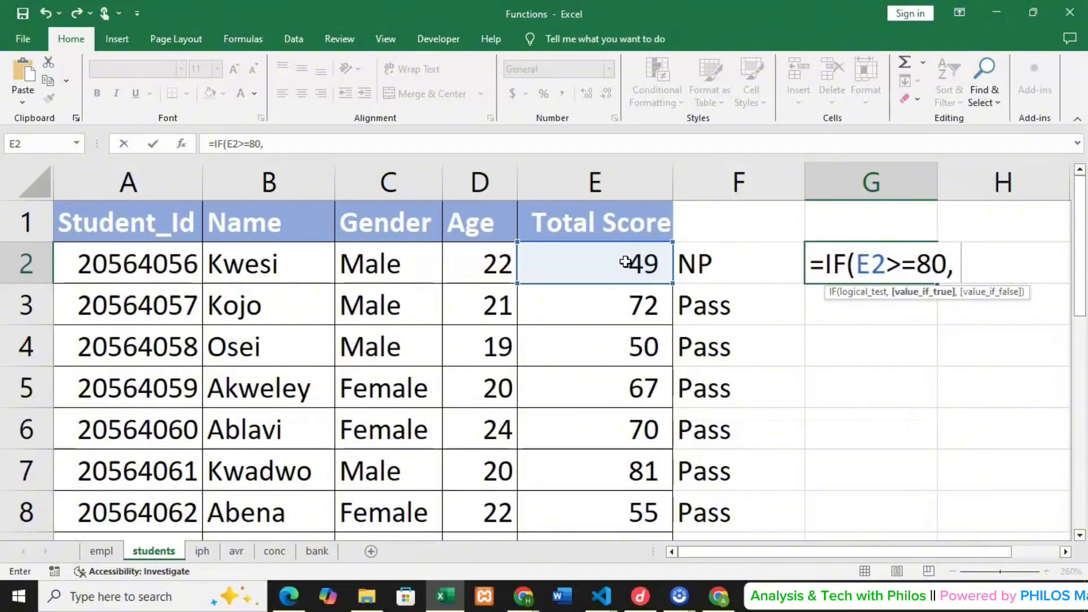
{"action": "type", "text": "\"A\""}
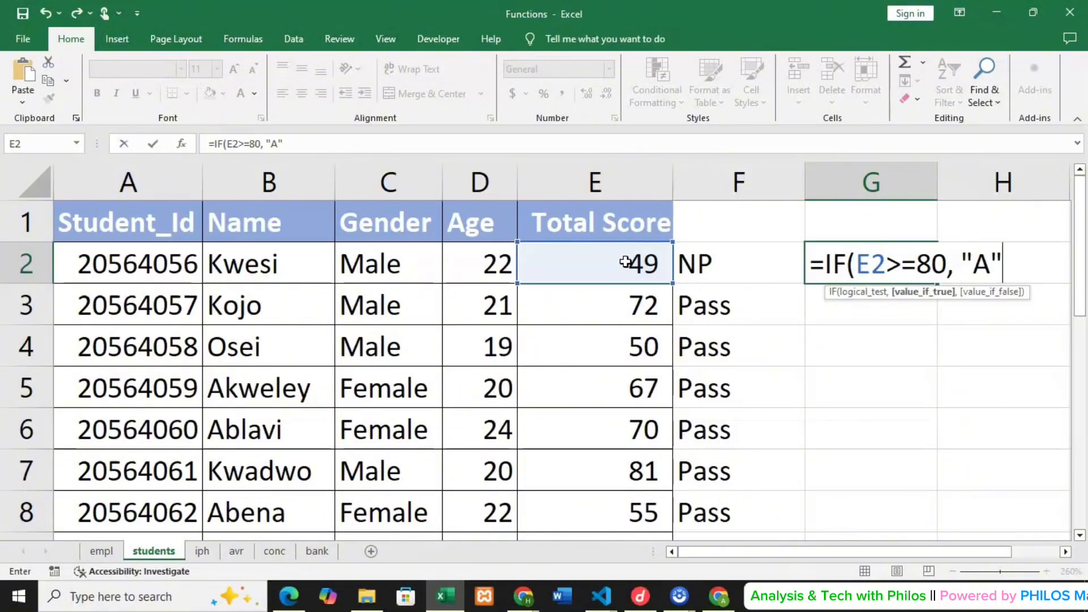
{"action": "type", "text": ","}
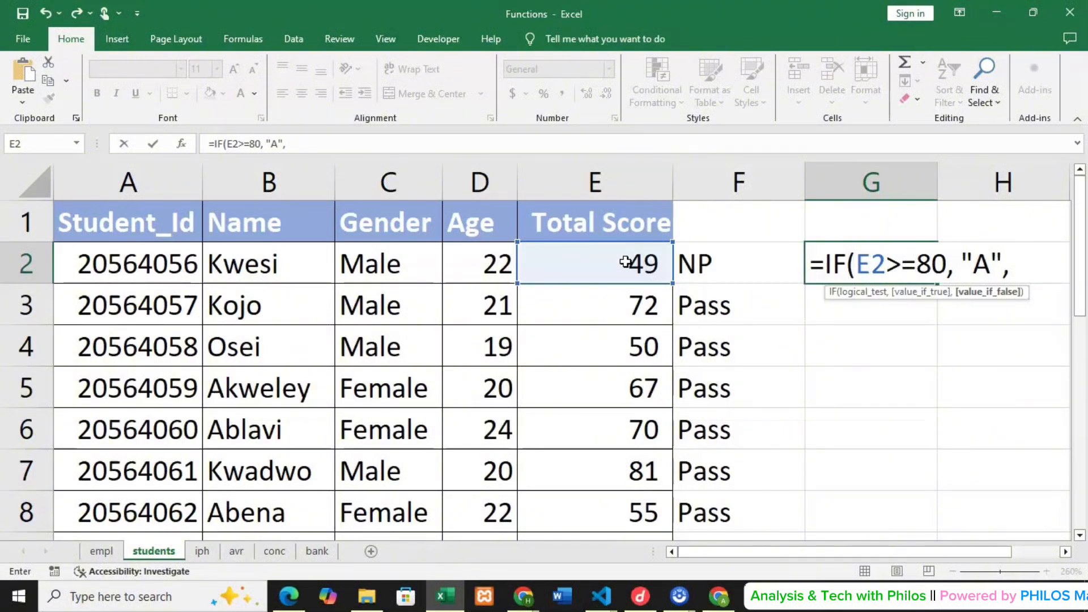
Step: Nest a second IF in the G2 formula that returns "B" when the total score in E2 is at least 70
{"action": "type", "text": "IF"}
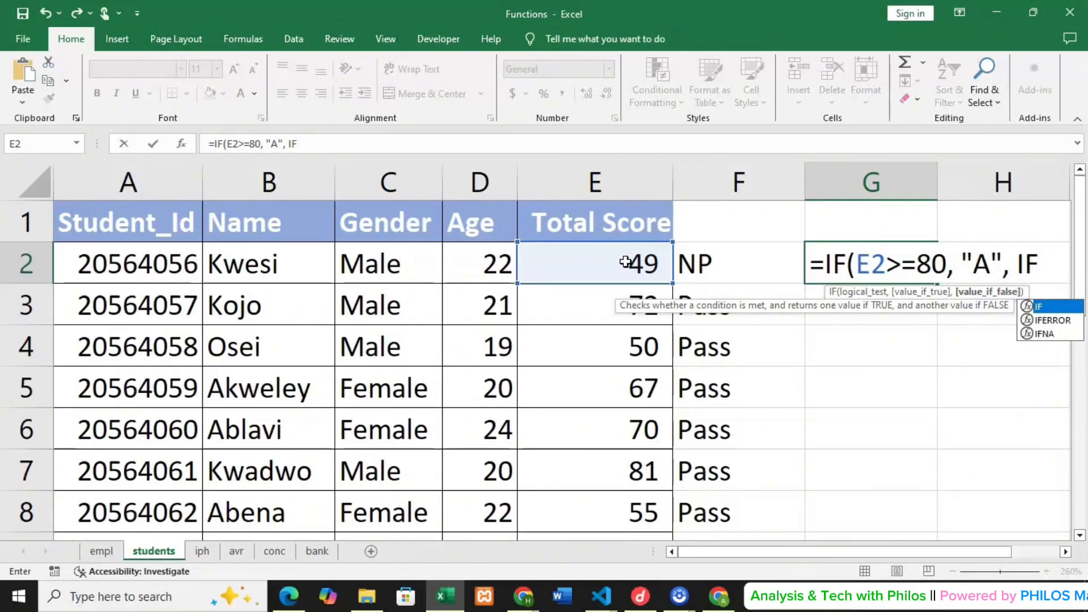
{"action": "left_click", "coordinate": [305, 144]}
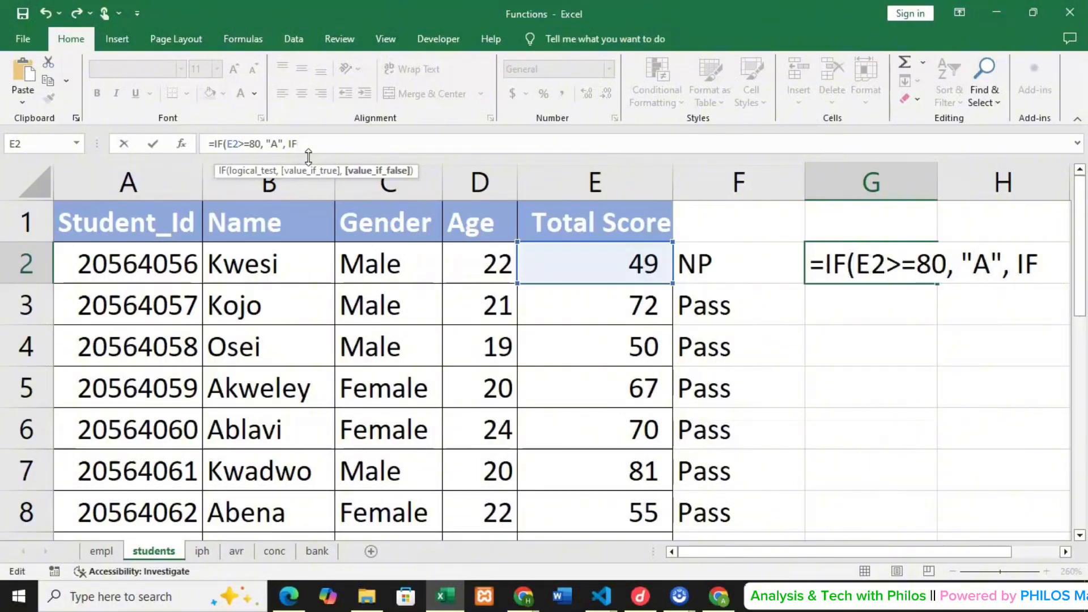
{"action": "type", "text": "("}
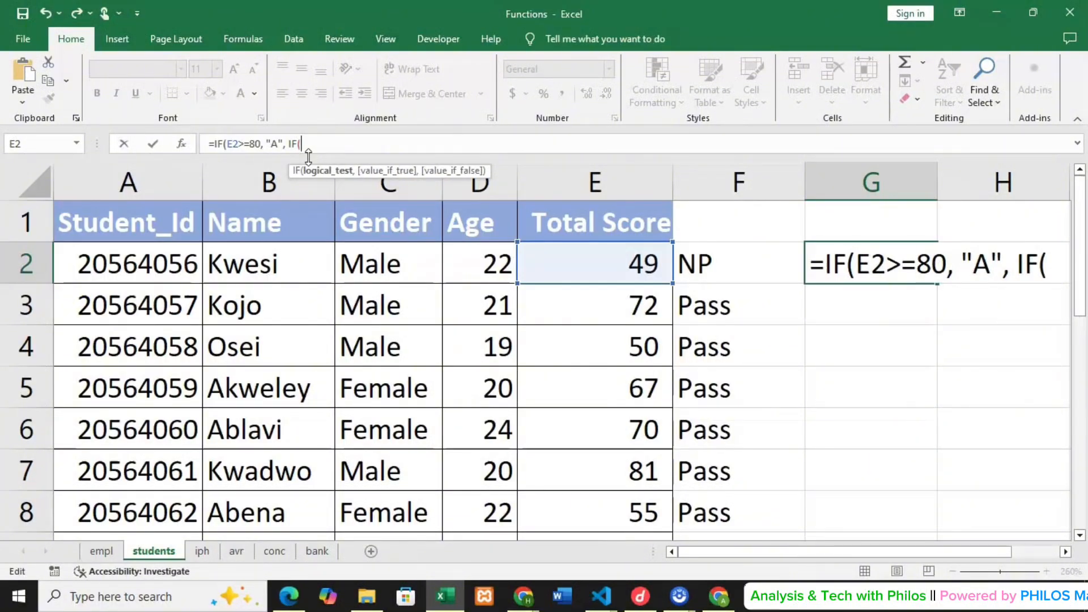
{"action": "left_click", "coordinate": [605, 257]}
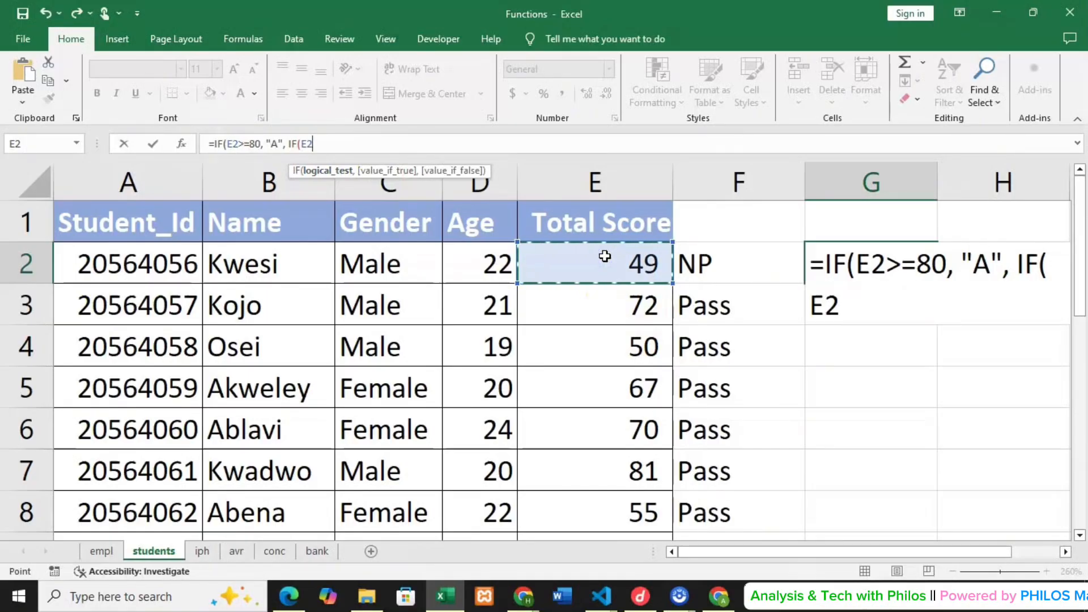
{"action": "type", "text": ">="}
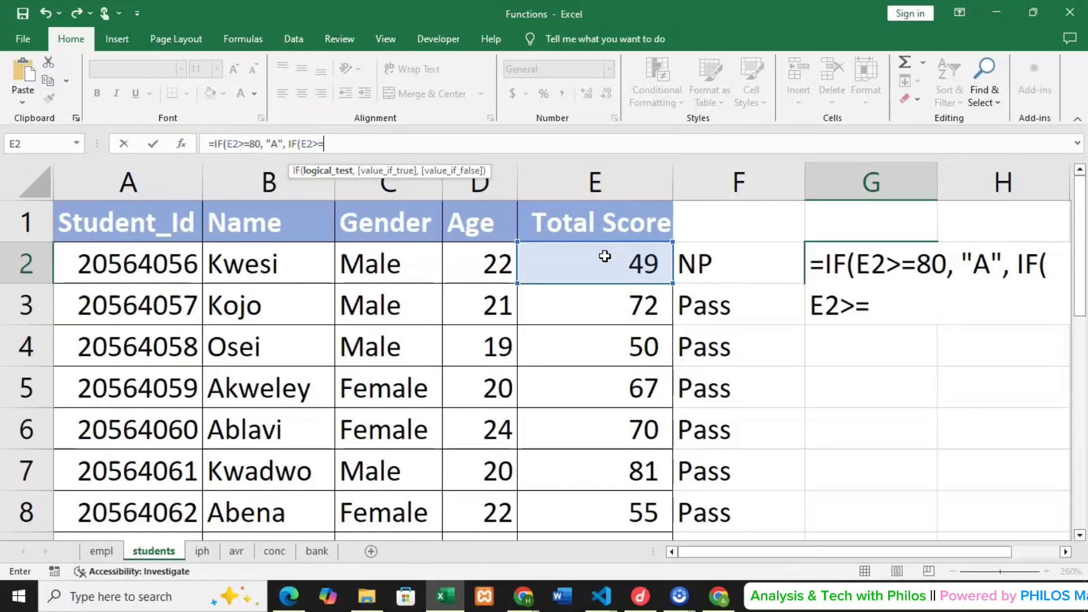
{"action": "type", "text": "70"}
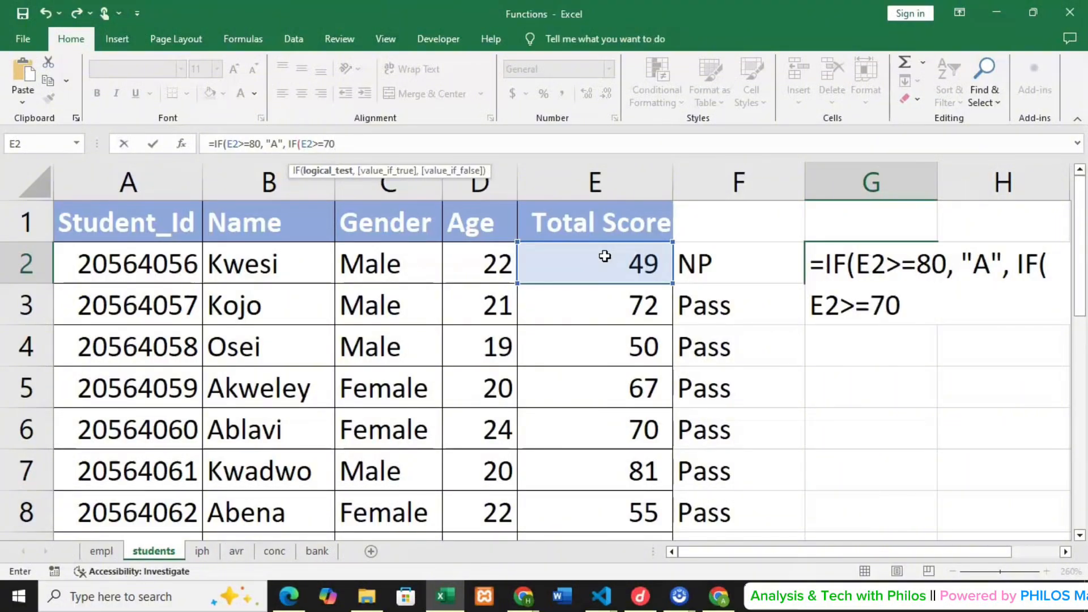
{"action": "type", "text": ","}
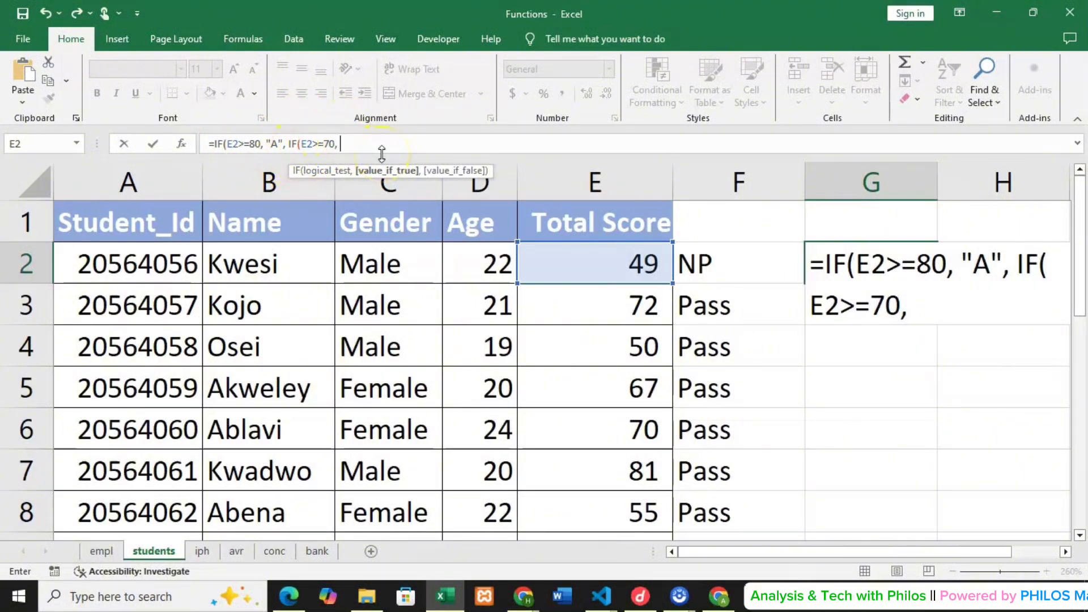
{"action": "type", "text": "\"B\","}
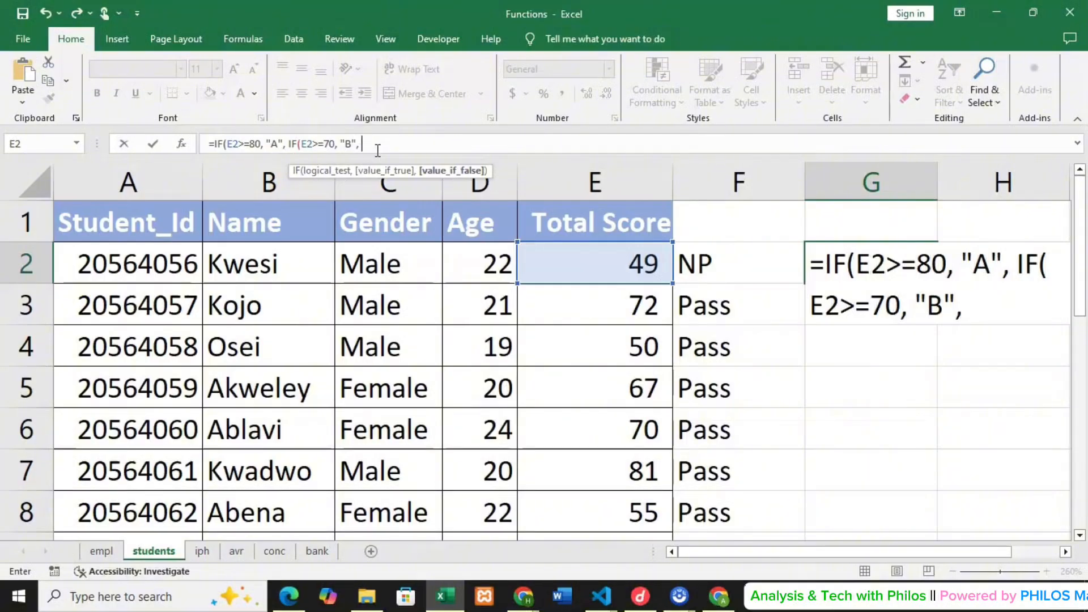
Step: Nest a third IF in the G2 formula that returns "C" when E2 is at least 60
{"action": "type", "text": "IF"}
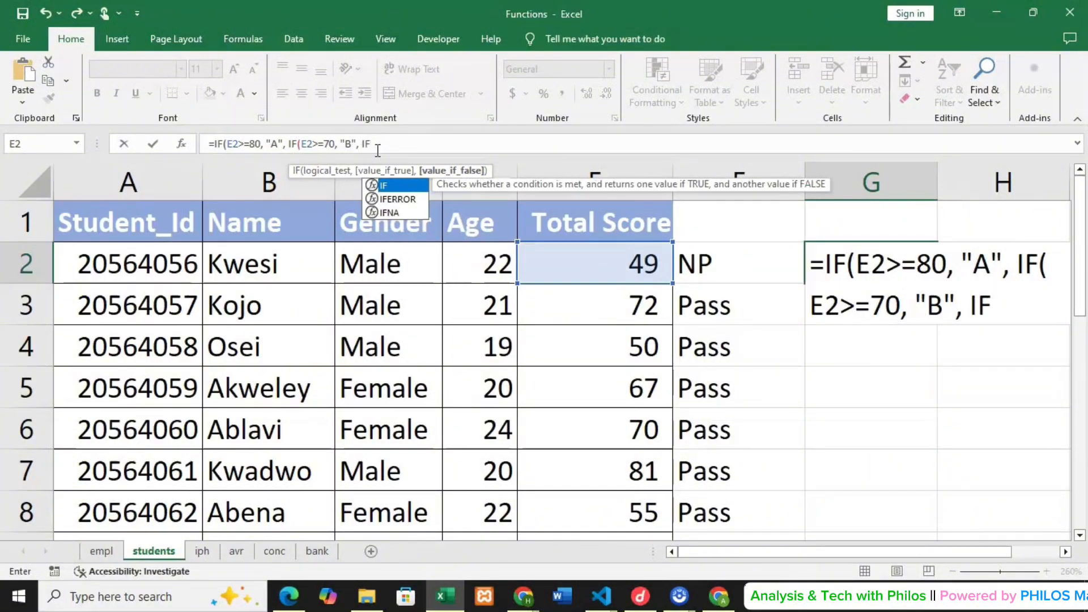
{"action": "type", "text": "("}
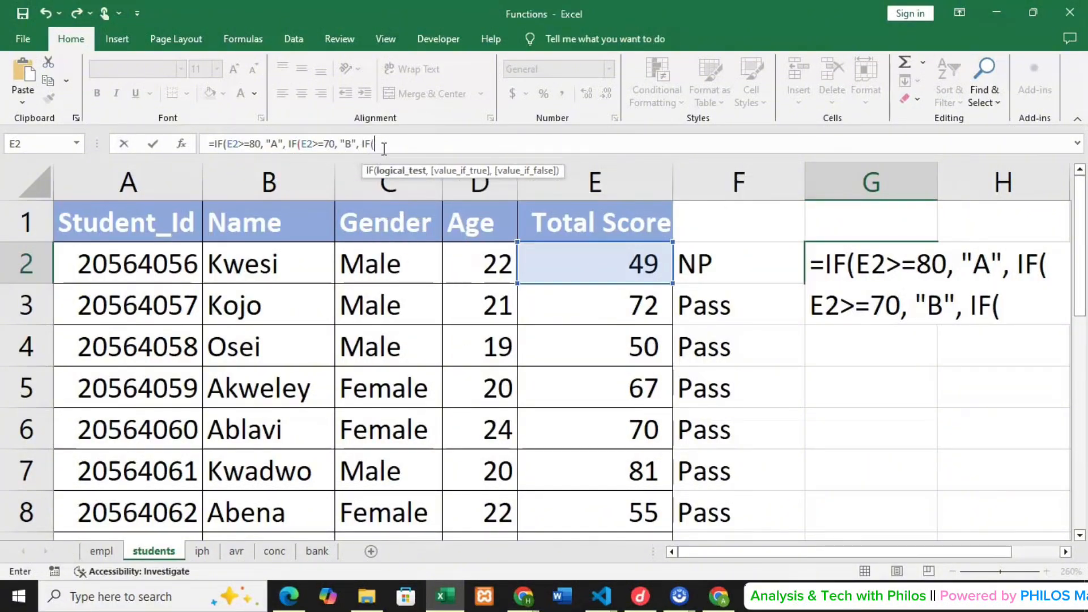
{"action": "left_click", "coordinate": [581, 250]}
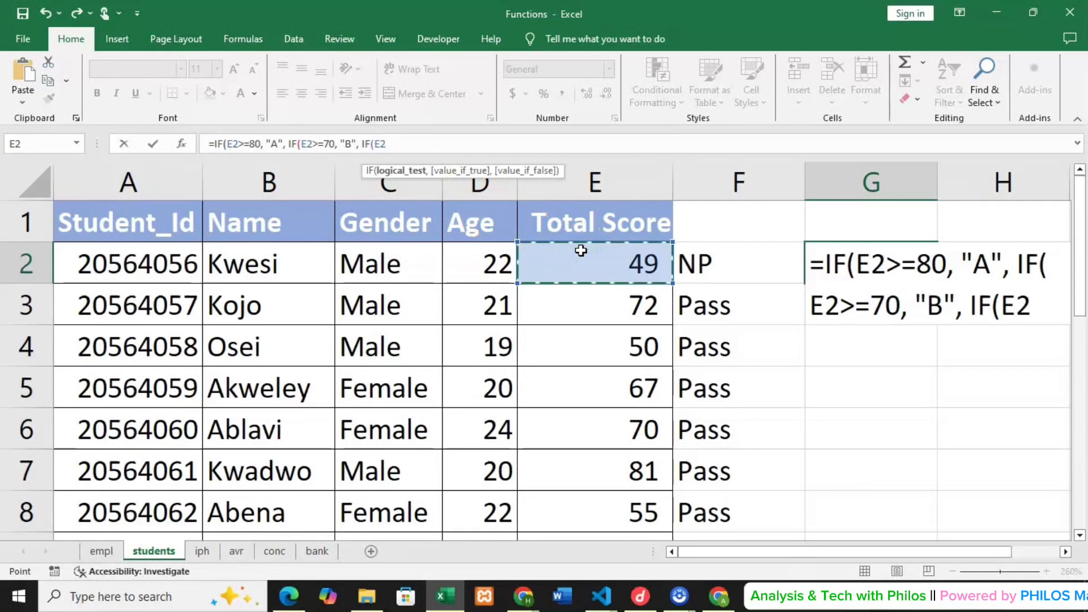
{"action": "type", "text": ">"}
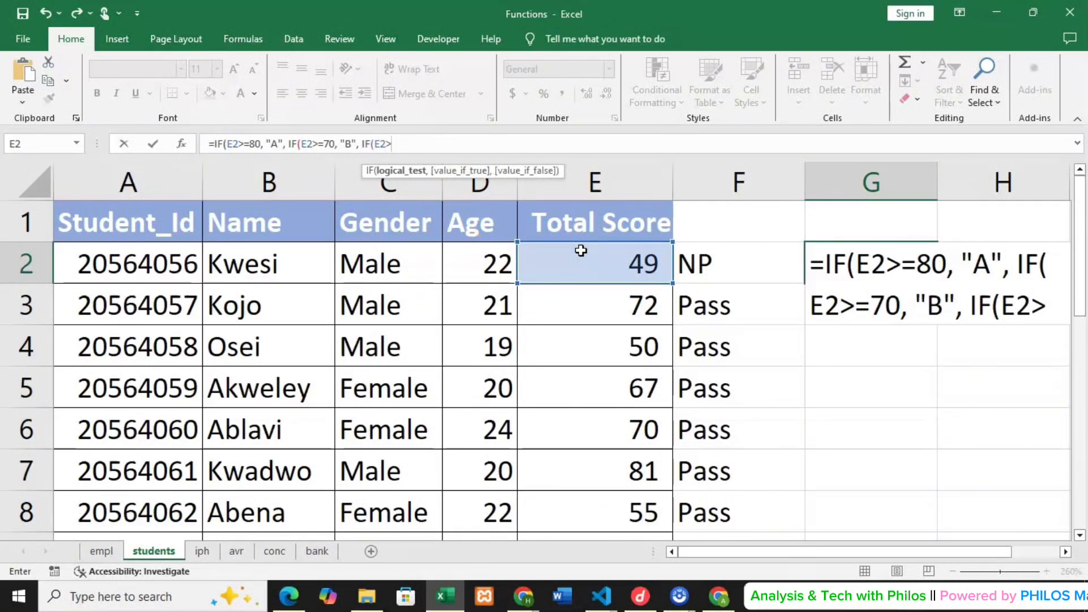
{"action": "type", "text": "=60"}
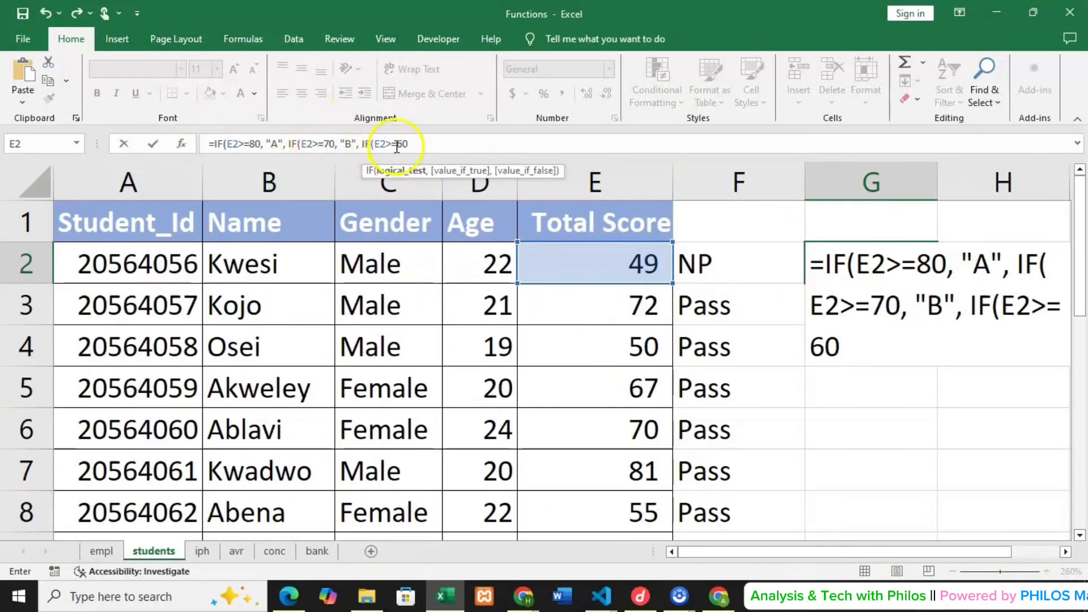
{"action": "type", "text": ","}
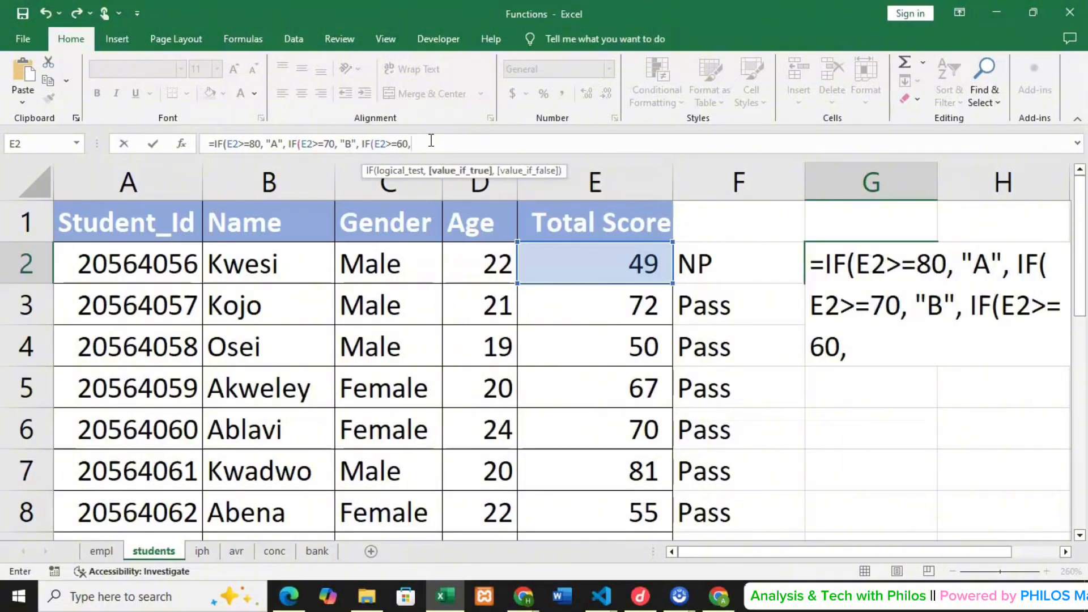
{"action": "type", "text": " \""}
{"action": "type", "text": "C"}
{"action": "type", "text": ","}
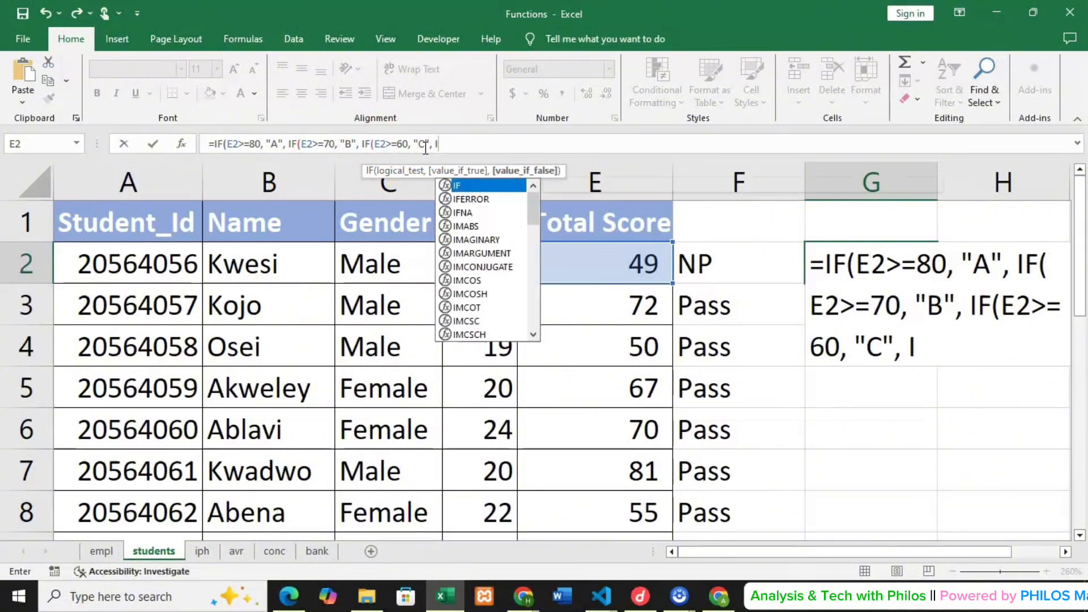
Step: Nest a fourth IF in the G2 formula that returns "D" when E2 is at least 50
{"action": "type", "text": " IF"}
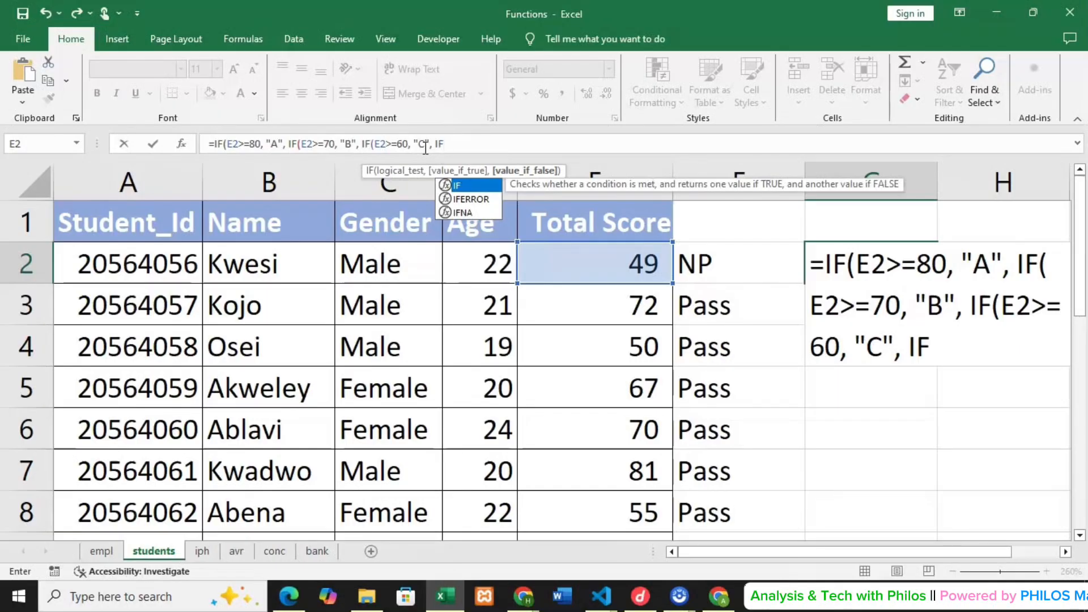
{"action": "type", "text": "("}
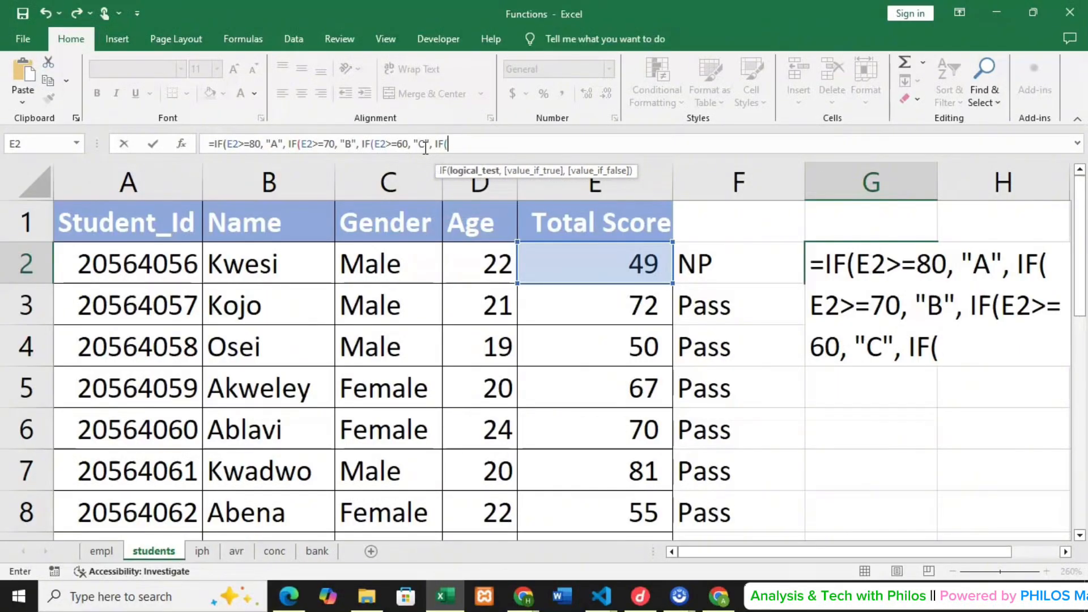
{"action": "left_click", "coordinate": [561, 254]}
{"action": "type", "text": ">"}
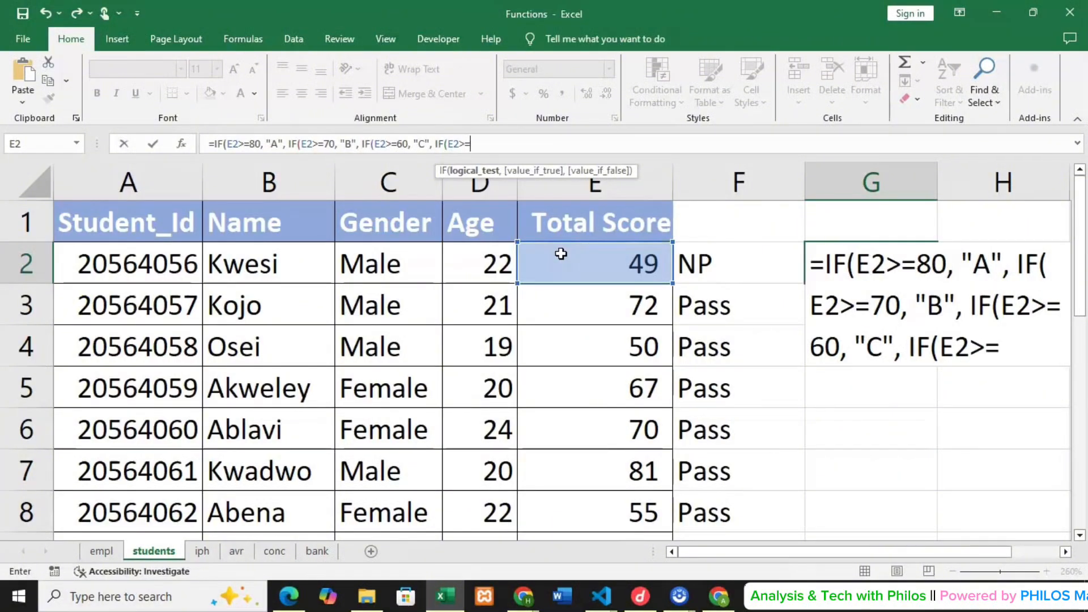
{"action": "type", "text": "=50, "}
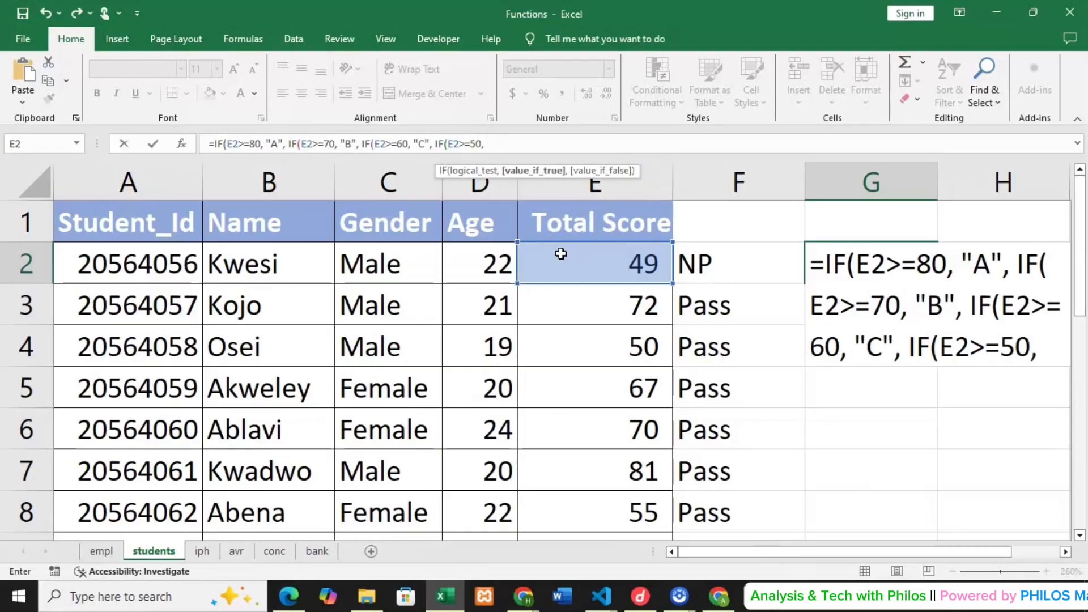
{"action": "type", "text": "\"D"}
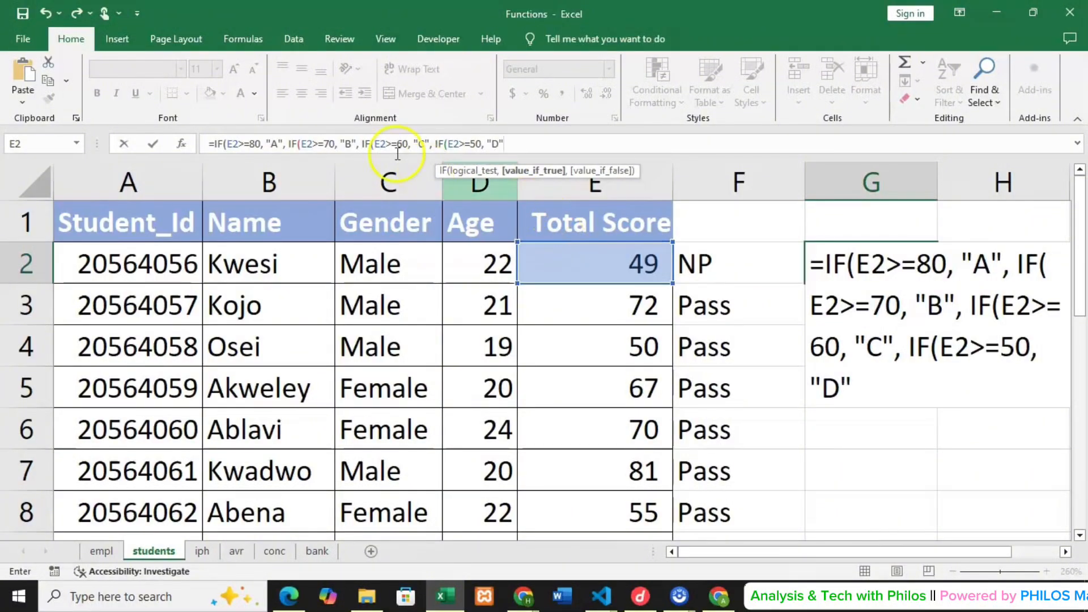
{"action": "left_click", "coordinate": [289, 137]}
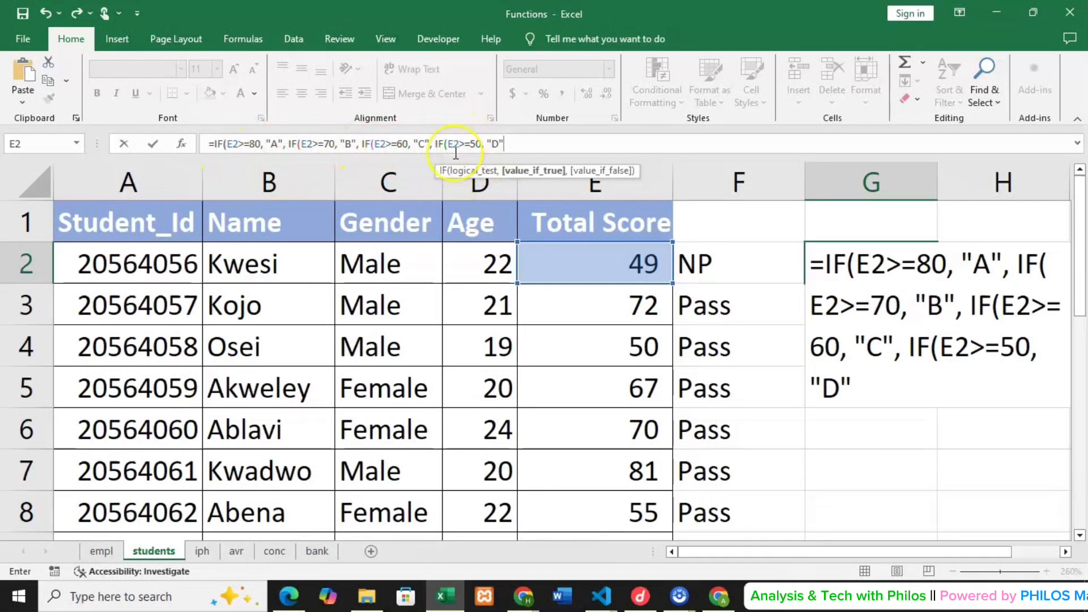
{"action": "type", "text": ","}
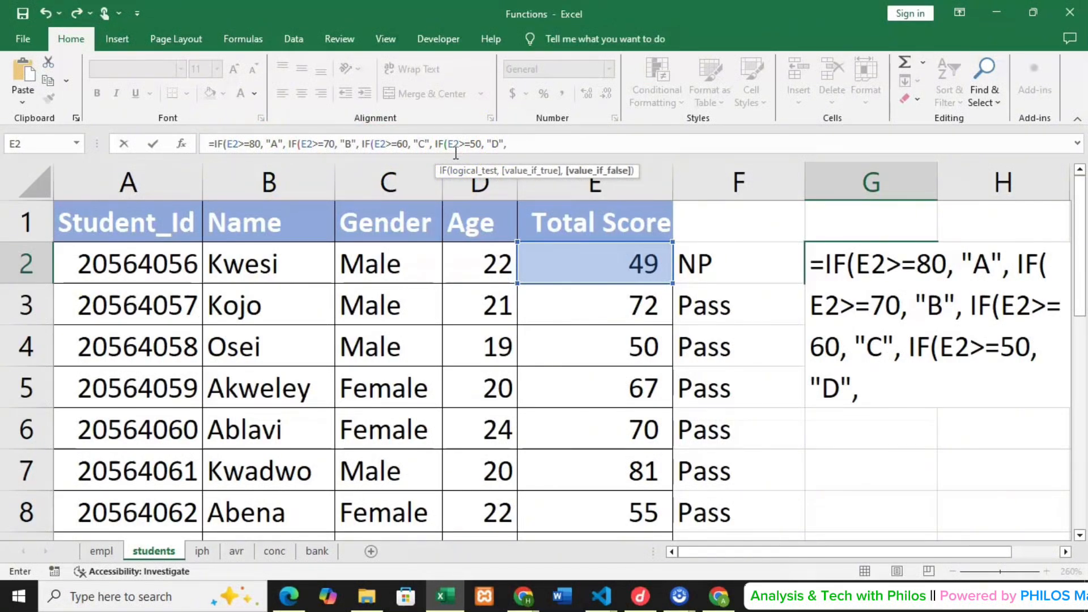
Step: Nest a fifth IF in the G2 formula that returns "E" when E2 is at least 40
{"action": "type", "text": " IF"}
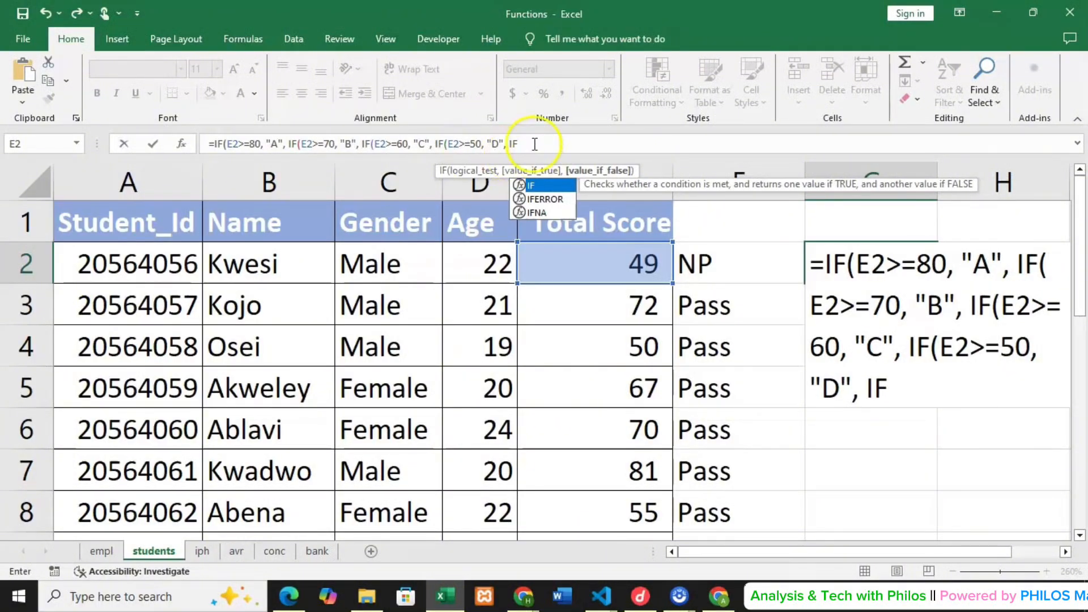
{"action": "type", "text": "("}
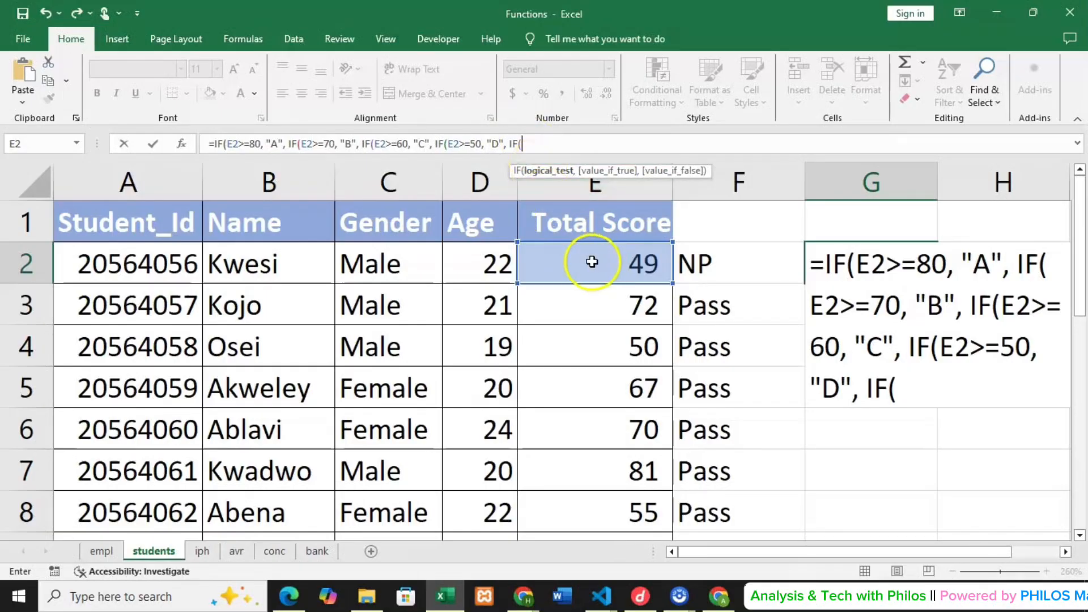
{"action": "left_click", "coordinate": [595, 262]}
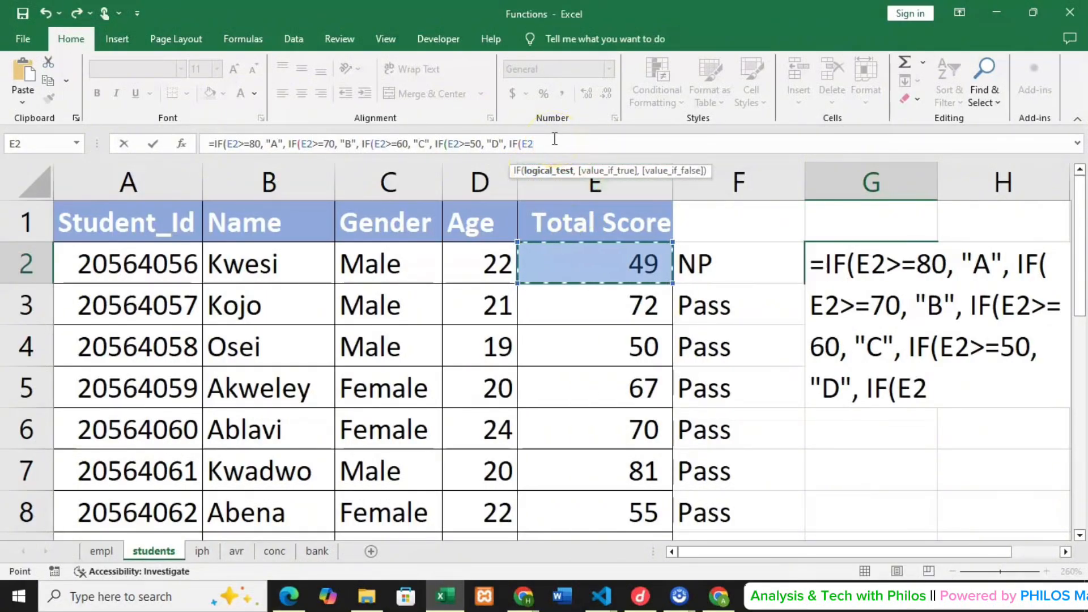
{"action": "type", "text": ">"}
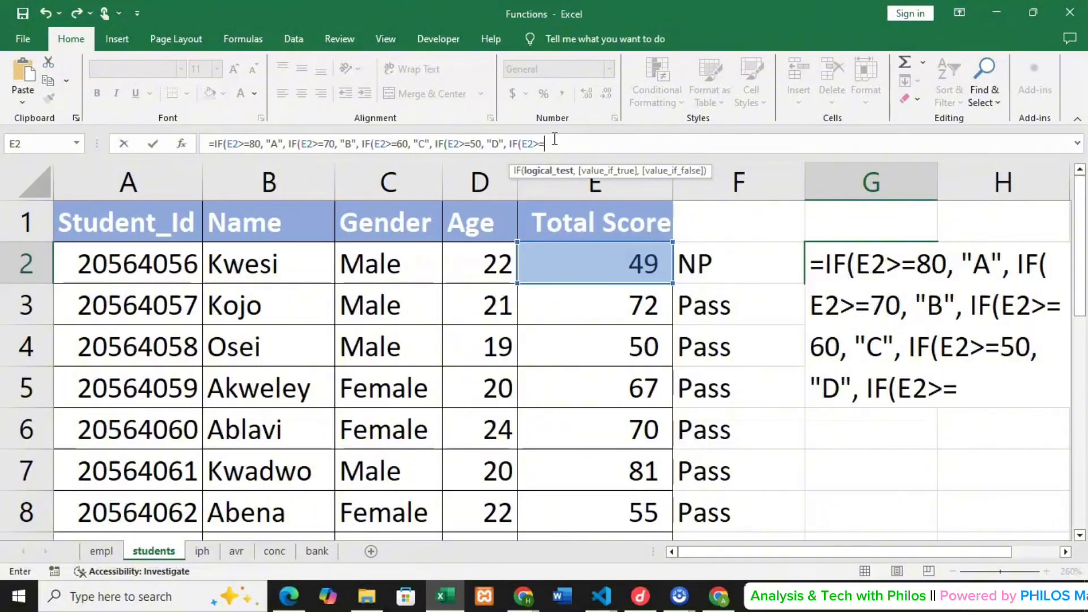
{"action": "type", "text": "=40, "}
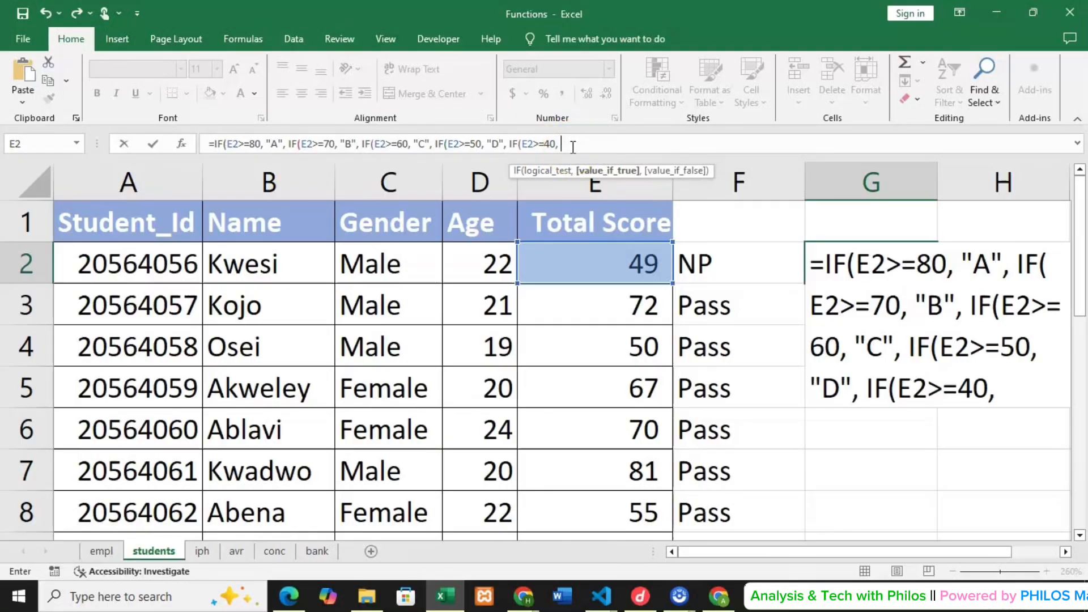
{"action": "type", "text": "\"E\""}
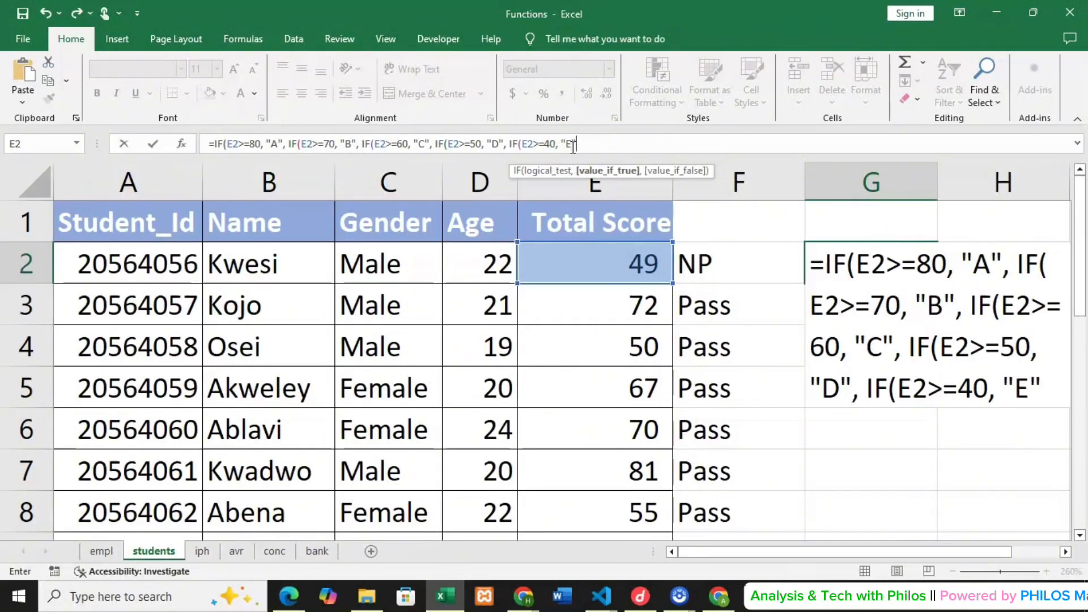
{"action": "type", "text": "E\","}
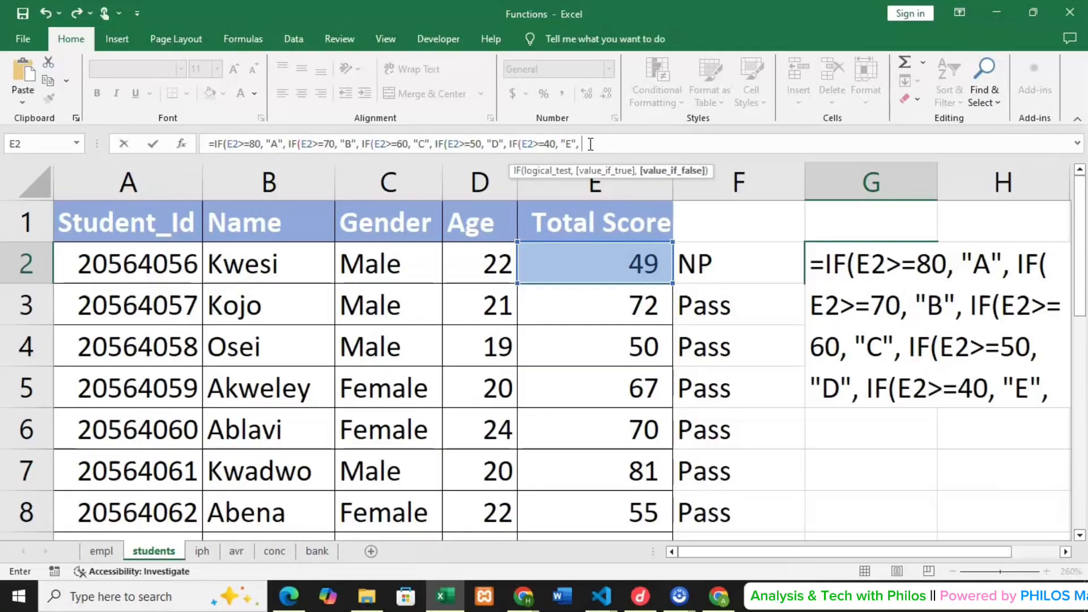
Step: Finish the nested G2 formula with "F" as the final value if false, close all five IF functions and enter it
{"action": "type", "text": "F"}
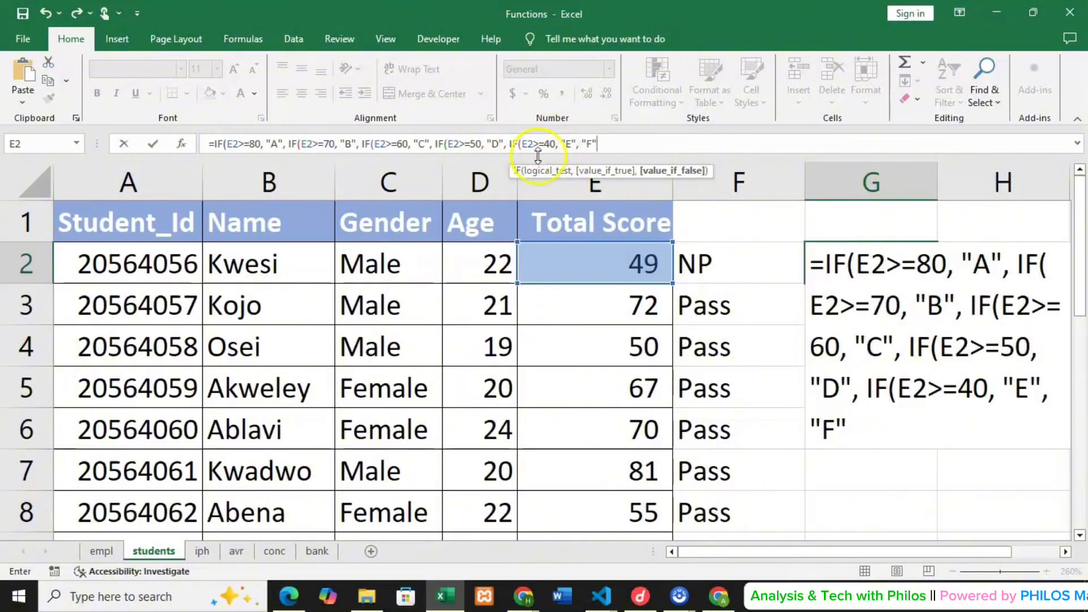
{"action": "left_click", "coordinate": [613, 144]}
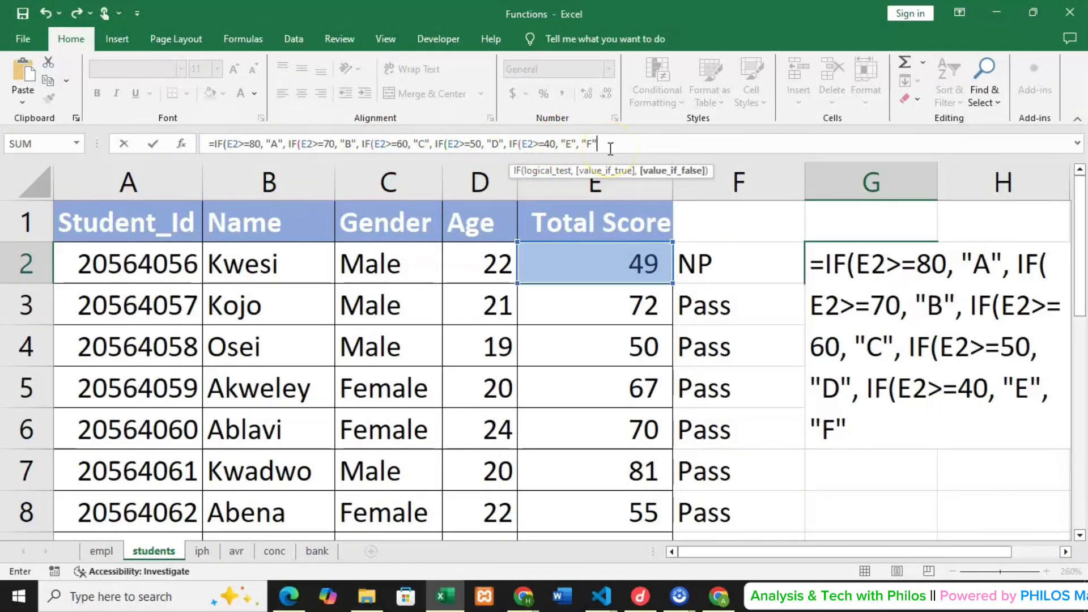
{"action": "type", "text": ")"}
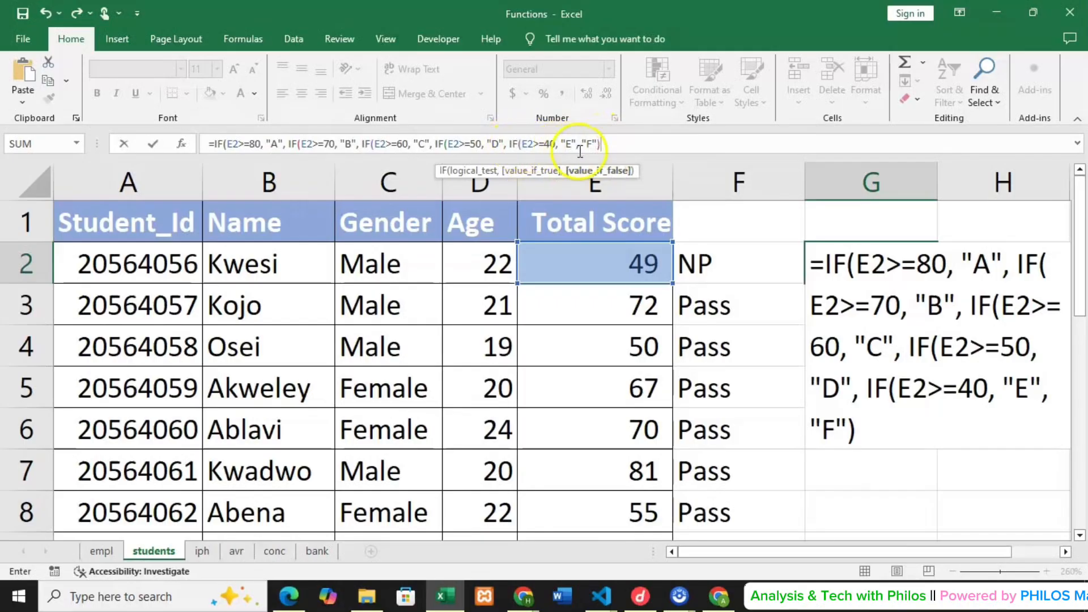
{"action": "type", "text": ")"}
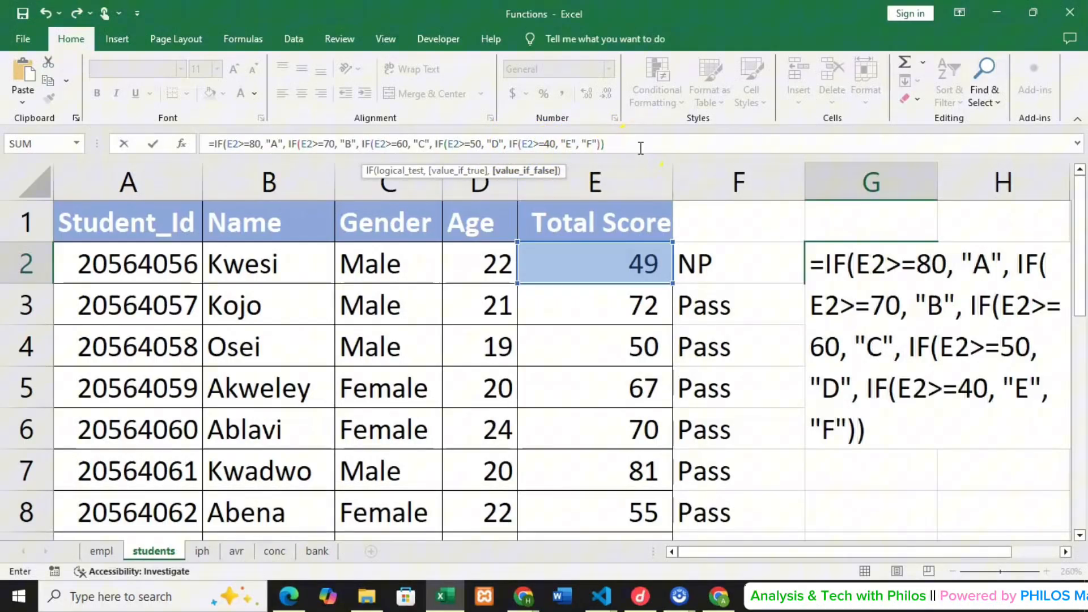
{"action": "left_click", "coordinate": [576, 157]}
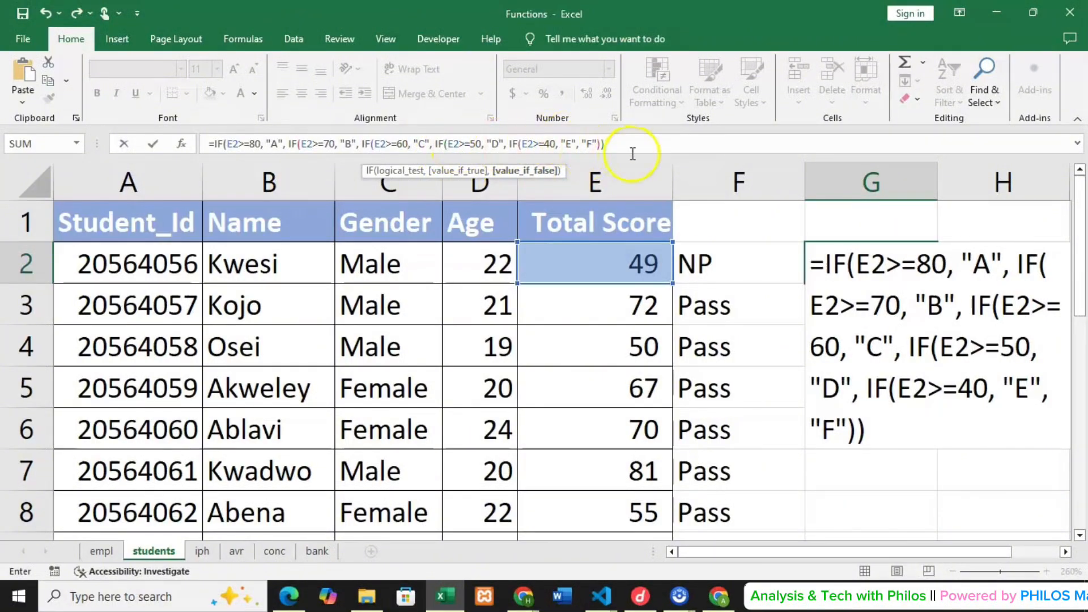
{"action": "type", "text": ")"}
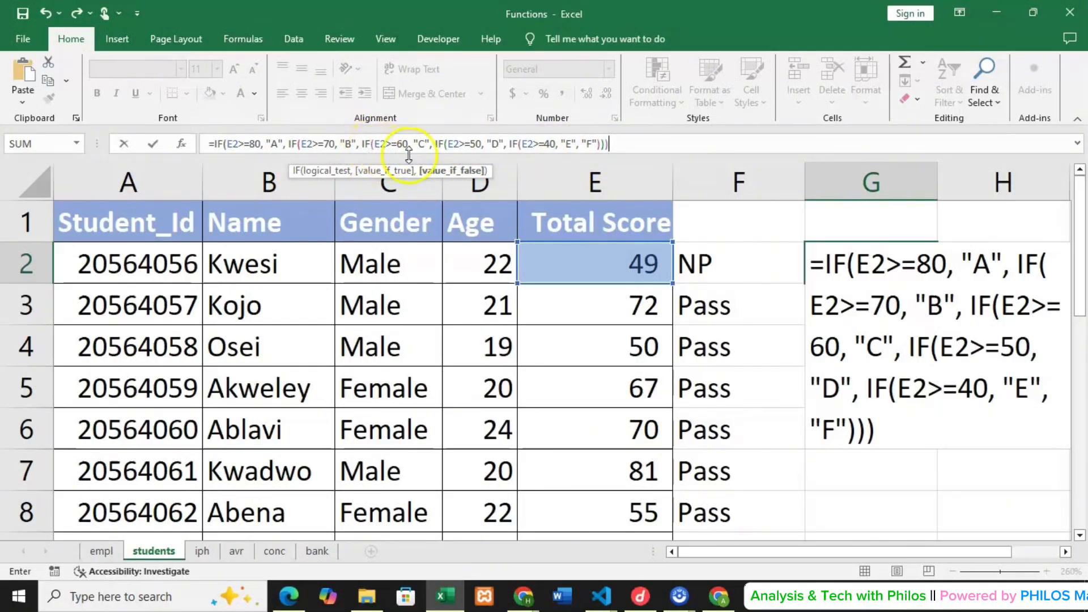
{"action": "left_click", "coordinate": [639, 145]}
{"action": "type", "text": ")"}
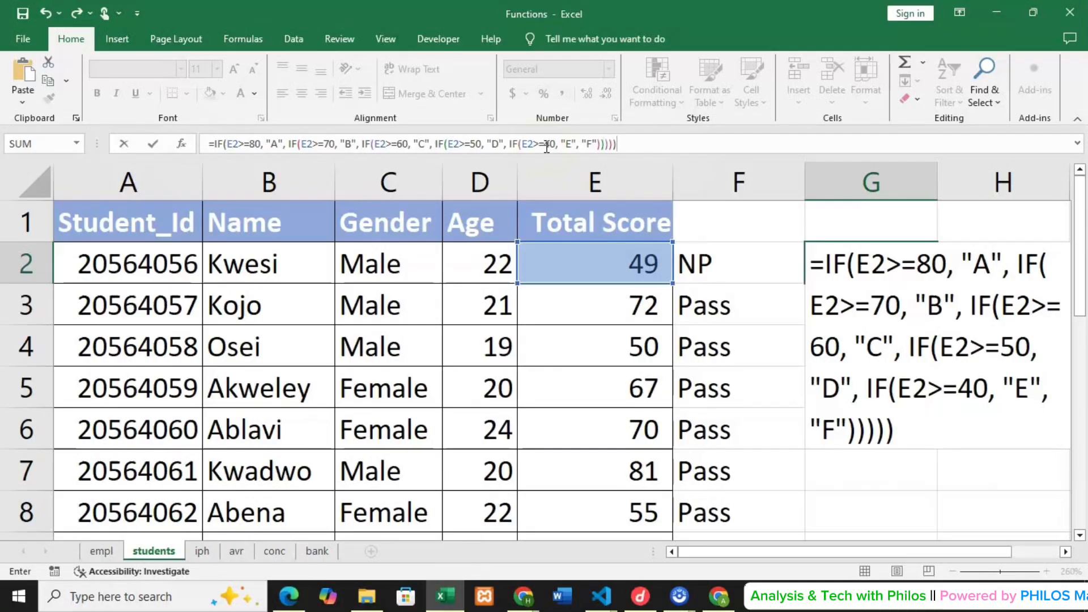
{"action": "left_click", "coordinate": [574, 145]}
{"action": "key", "text": "Return"}
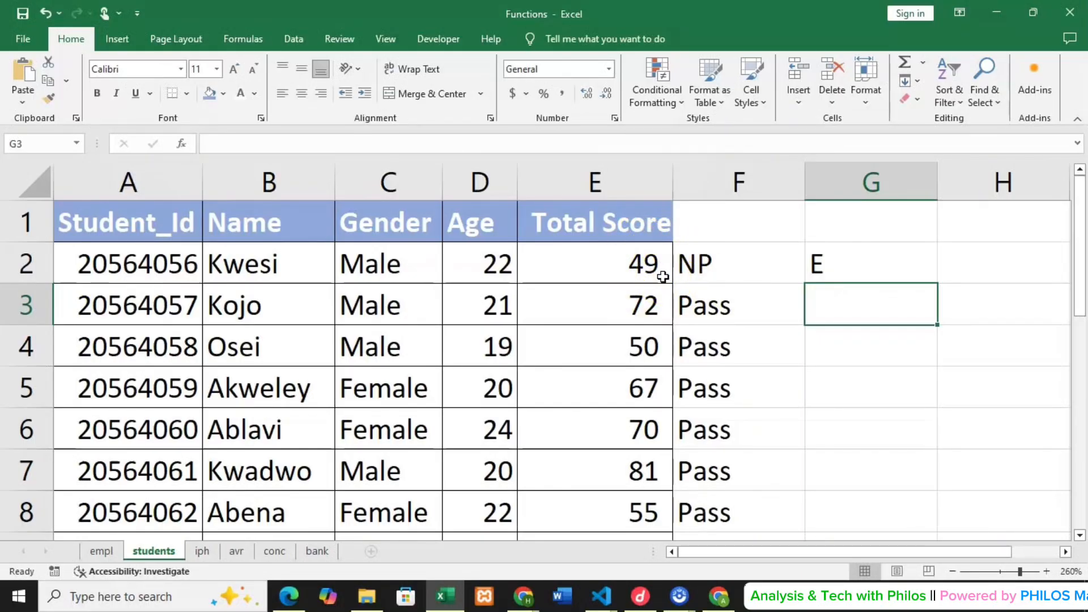
Step: Fill the G2 grade formula down column G for all students and inspect the copied formula in G3
{"action": "left_click", "coordinate": [889, 263]}
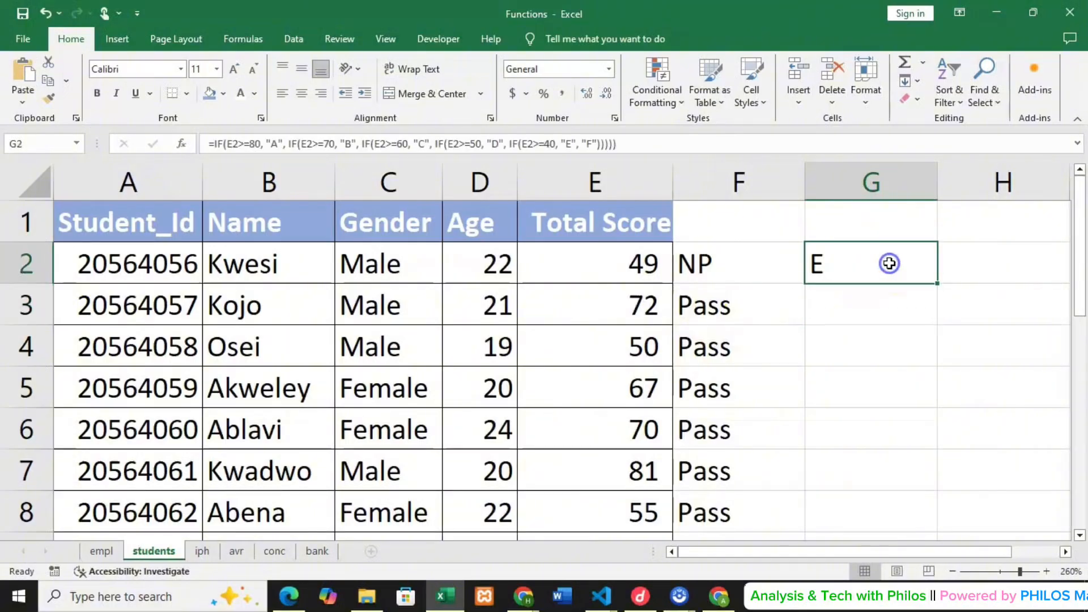
{"action": "double_click", "coordinate": [939, 283]}
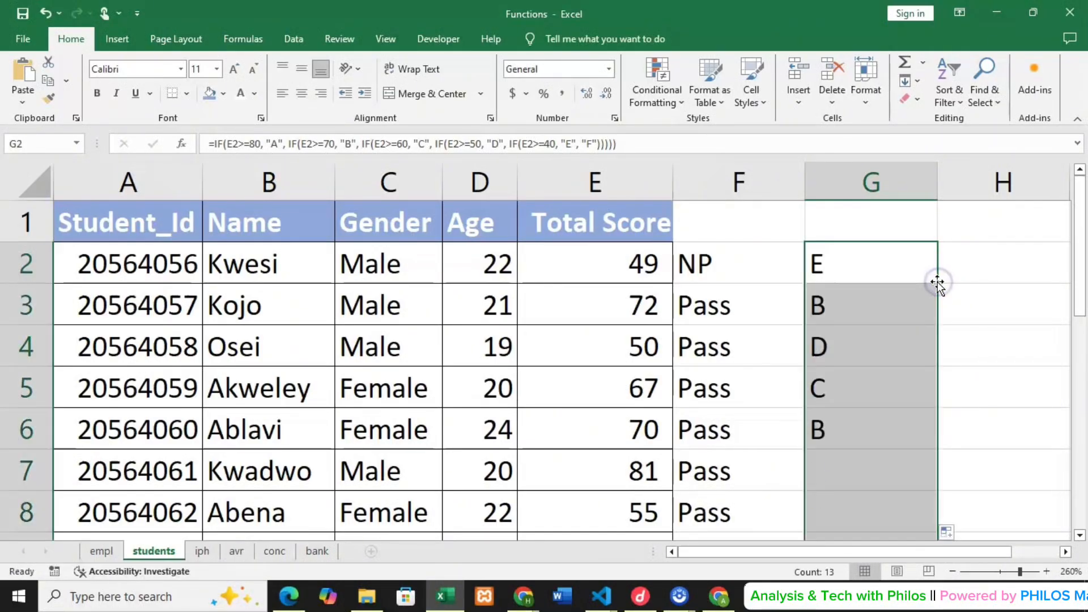
{"action": "left_click", "coordinate": [839, 302]}
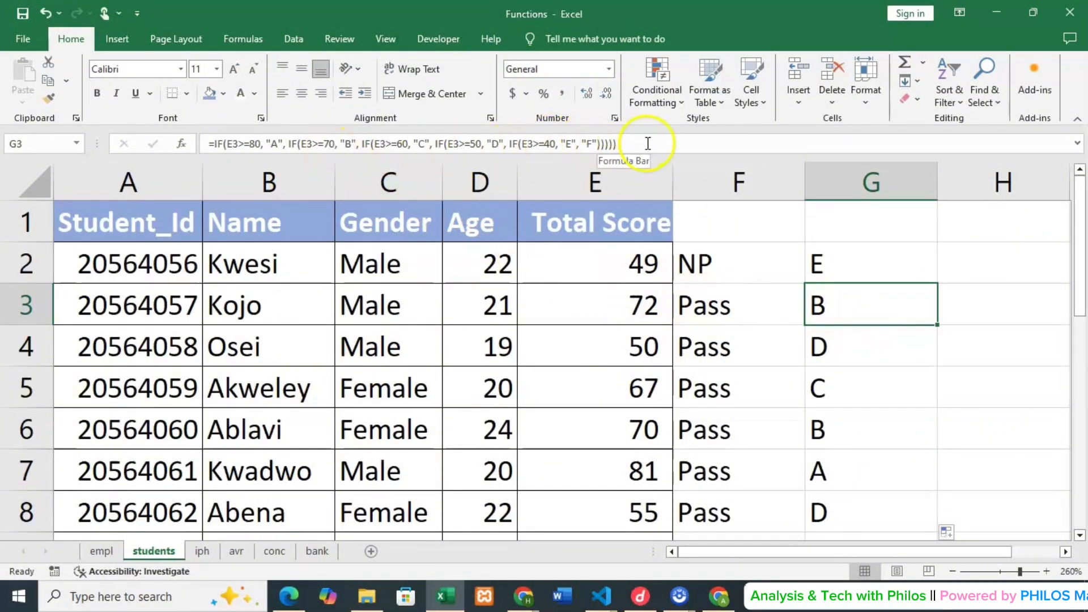
{"action": "left_click", "coordinate": [881, 313]}
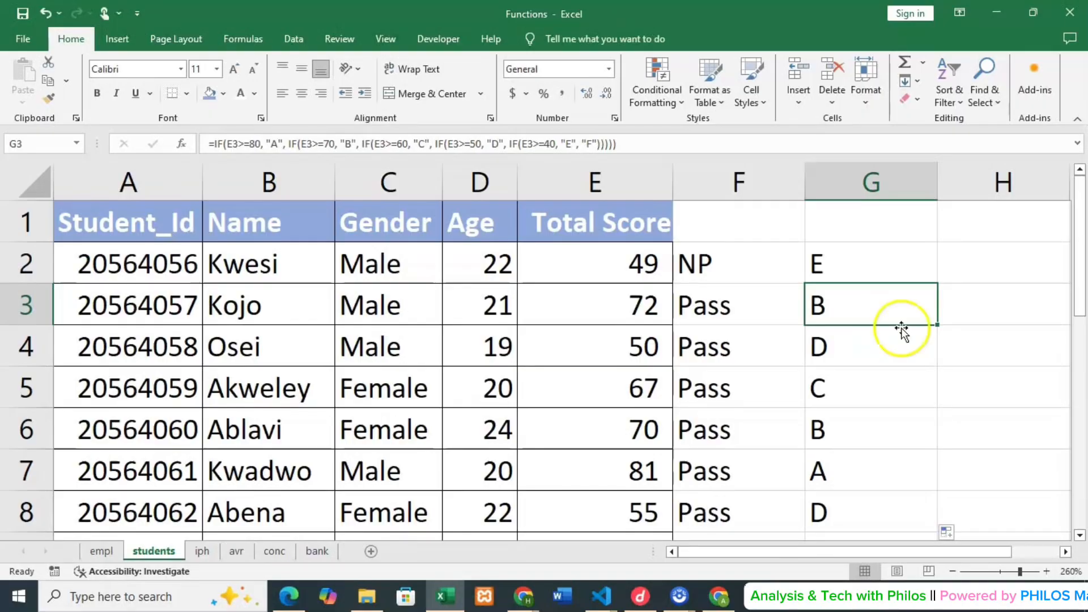
{"action": "left_click", "coordinate": [890, 326]}
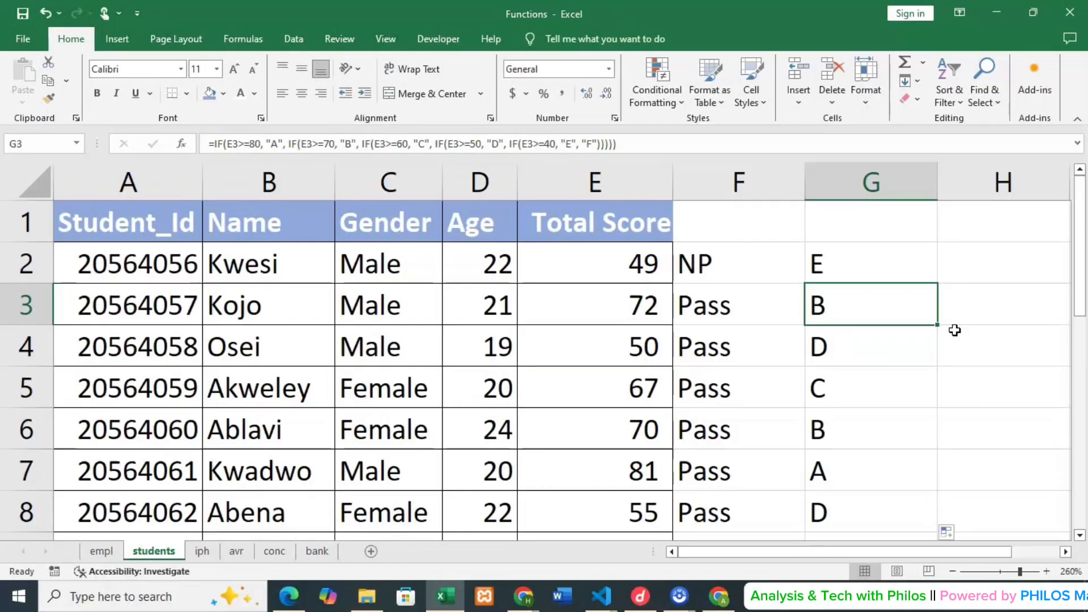
Step: View the Functions workbook in Chrome, then look for Sheets in the Google apps list of another Chrome window
{"action": "mouse_move", "coordinate": [533, 598]}
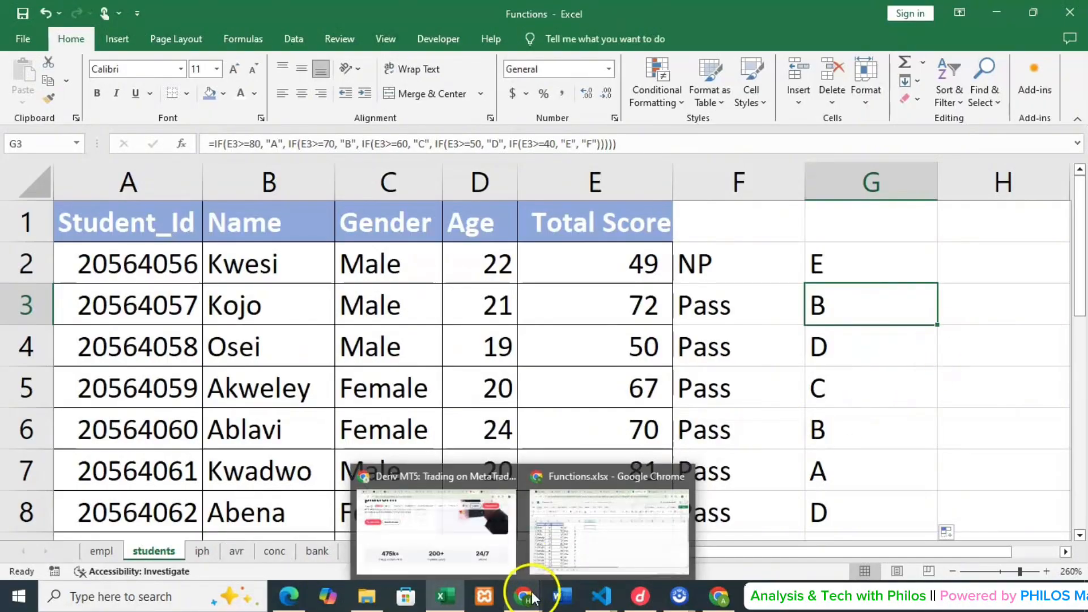
{"action": "left_click", "coordinate": [584, 525]}
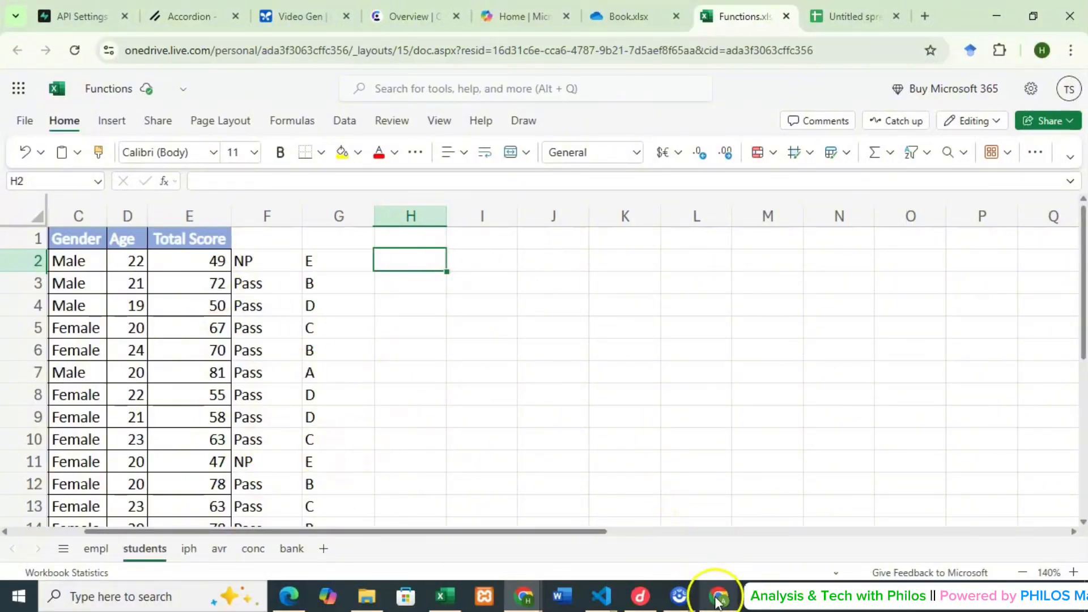
{"action": "mouse_move", "coordinate": [719, 594]}
{"action": "left_click", "coordinate": [706, 544]}
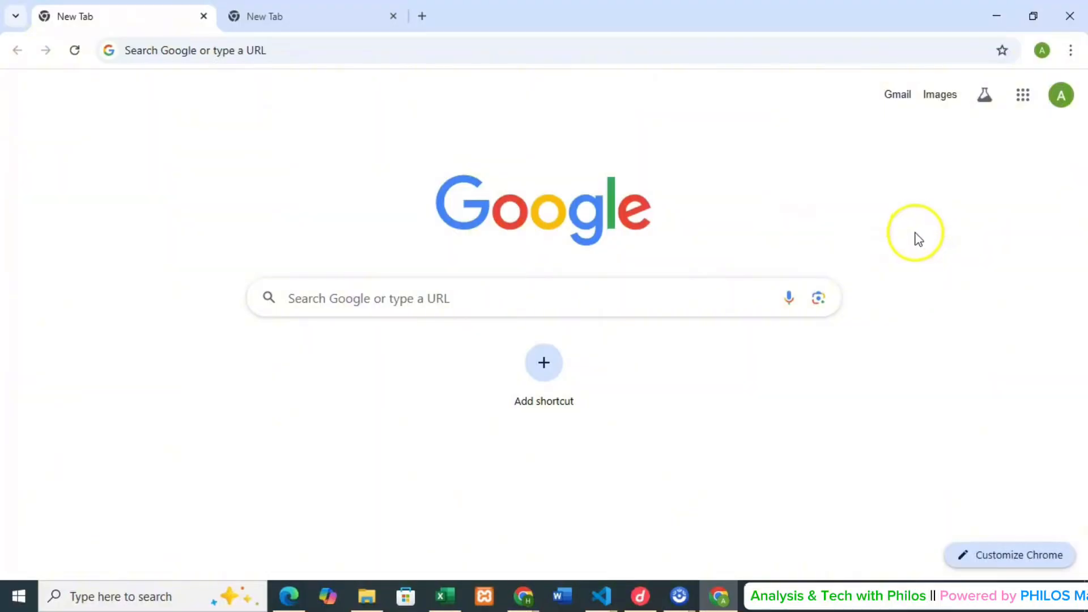
{"action": "left_click", "coordinate": [1025, 101]}
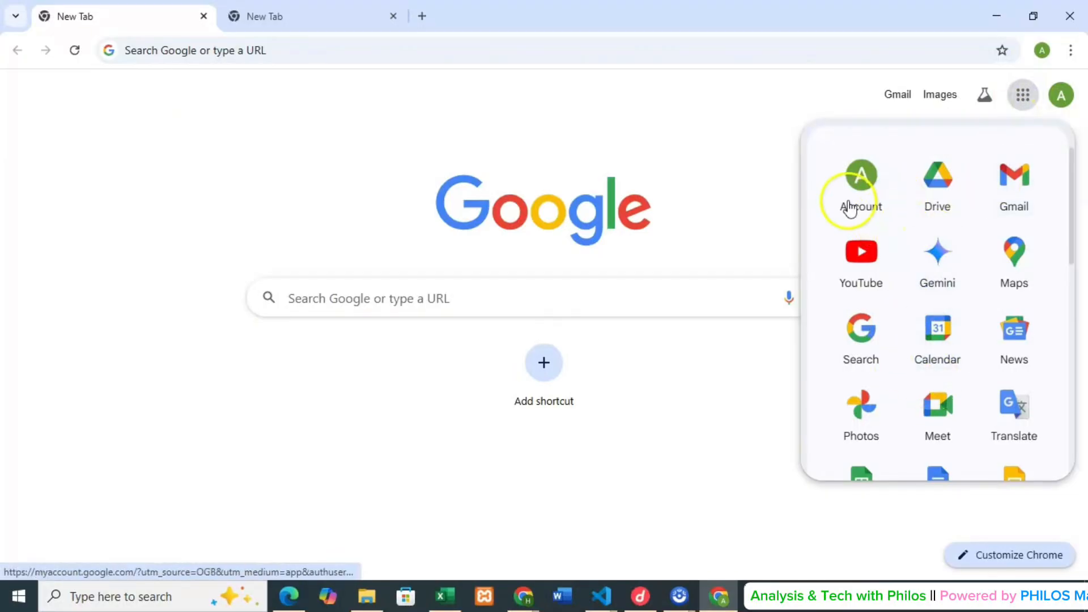
{"action": "scroll", "coordinate": [871, 340], "scroll_direction": "down", "scroll_amount": 3}
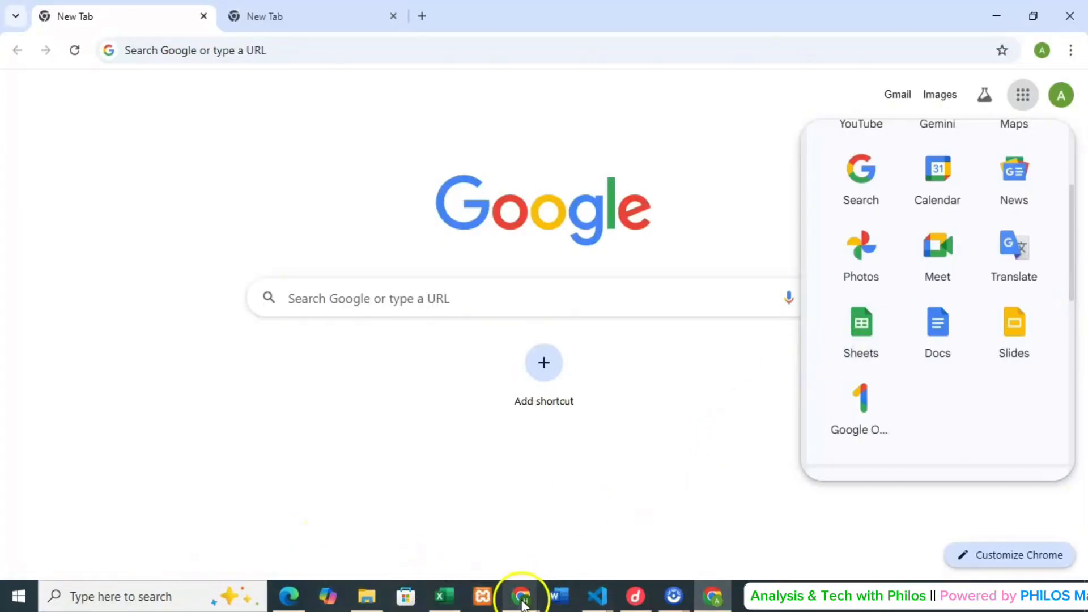
Step: Switch to the Functions.xlsx workbook in Chrome and bring the whole student table into view
{"action": "mouse_move", "coordinate": [520, 595]}
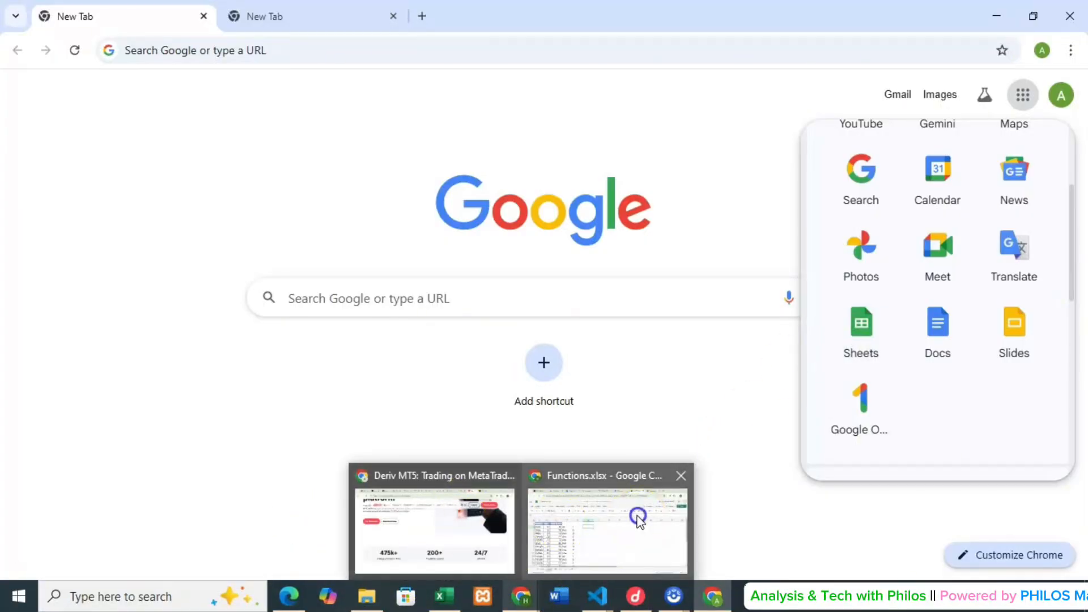
{"action": "left_click", "coordinate": [638, 518]}
{"action": "left_click_drag", "start_coordinate": [423, 531], "coordinate": [331, 531]}
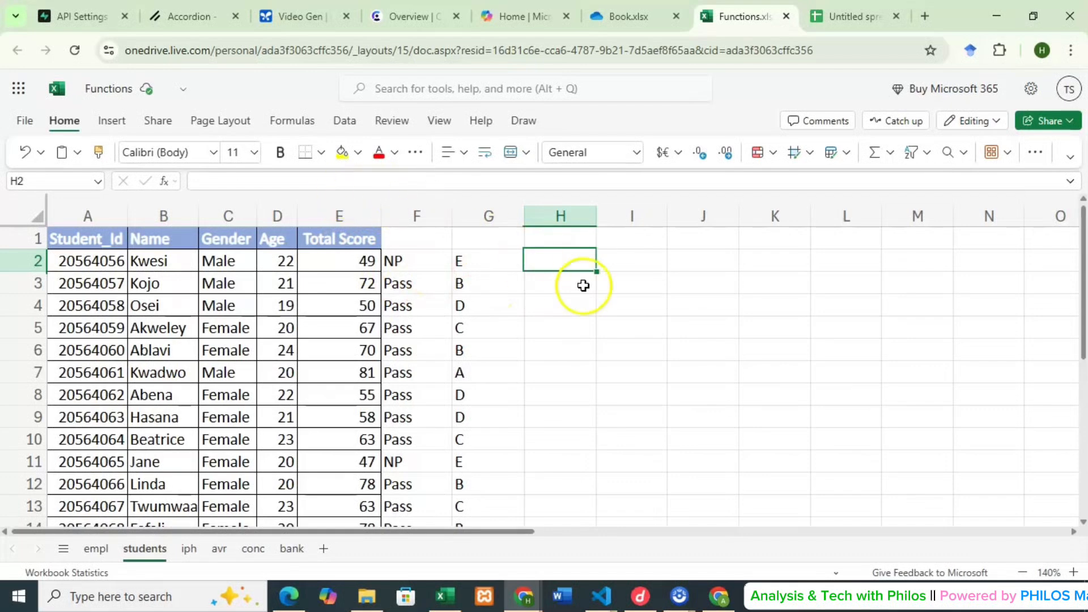
Step: Enter =IFS(E2>=80, "A", E2>=70, "B", E2>=60, "C", E2>=50, "D", E2>=40, "E", E2<40, "F") in H2 and fill it down column H
{"action": "left_click", "coordinate": [309, 181]}
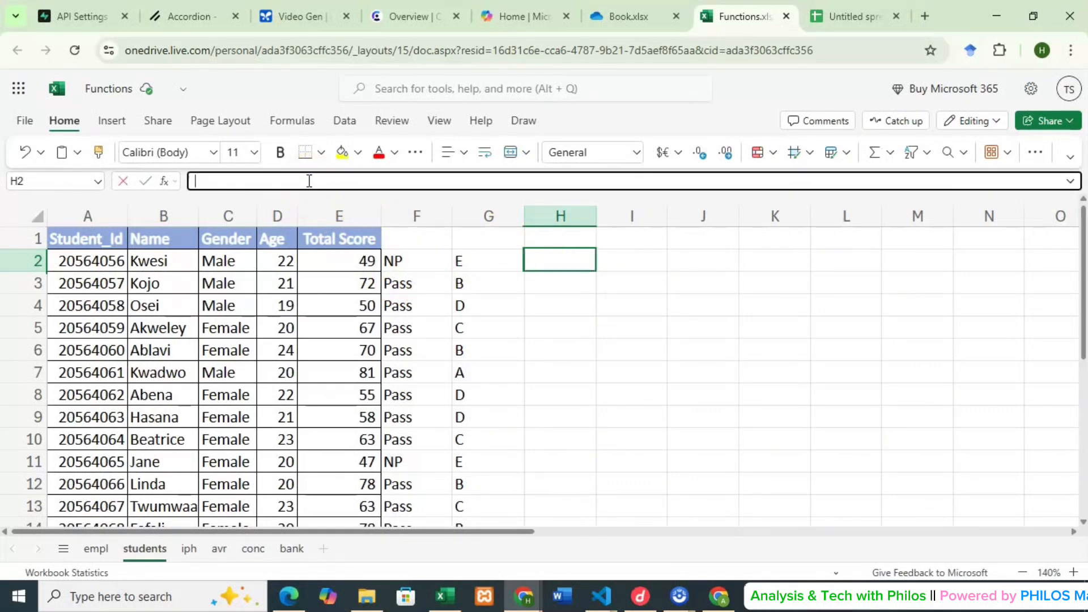
{"action": "type", "text": "=IFS(E2>=80, \"A\", E2>=70, \"B\", E2>=60, \"C\", E2>=50, \"D\", E2>=40, \"E\", E2<40, \"F\")"}
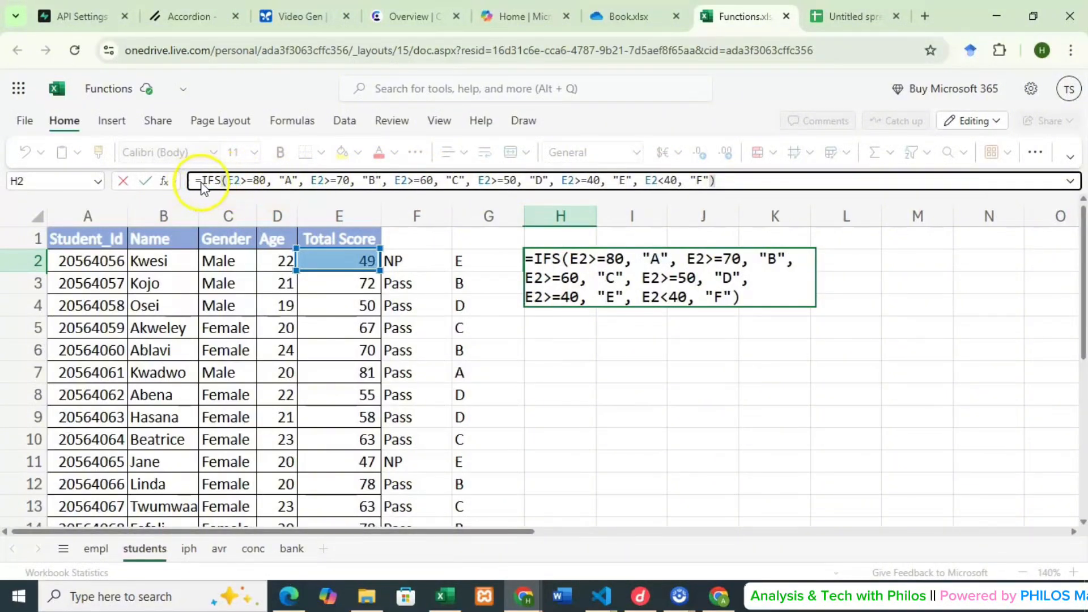
{"action": "key", "text": "ctrl+a"}
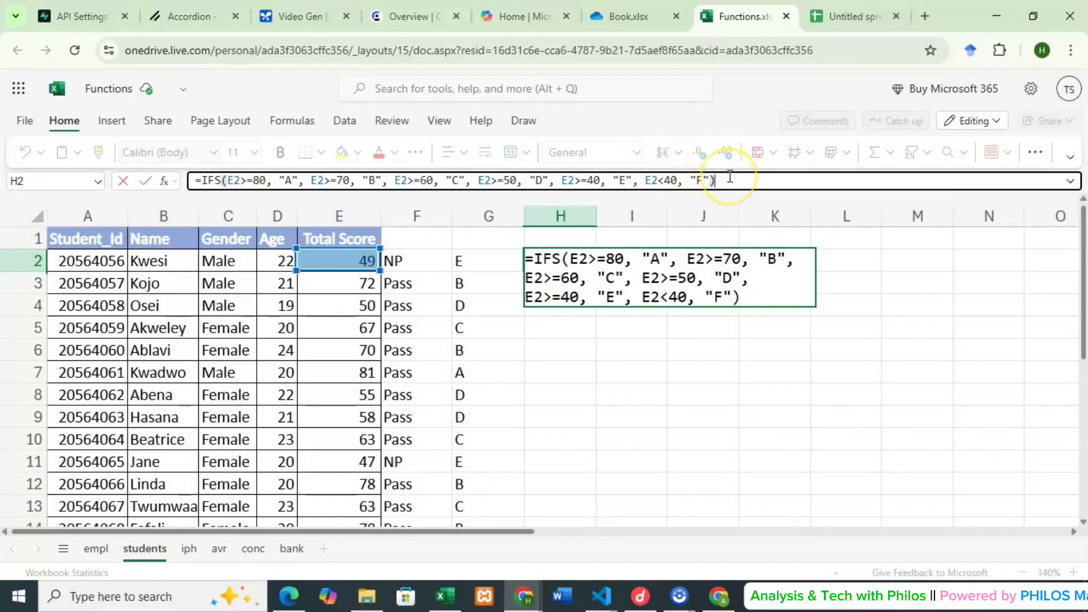
{"action": "key", "text": "Return"}
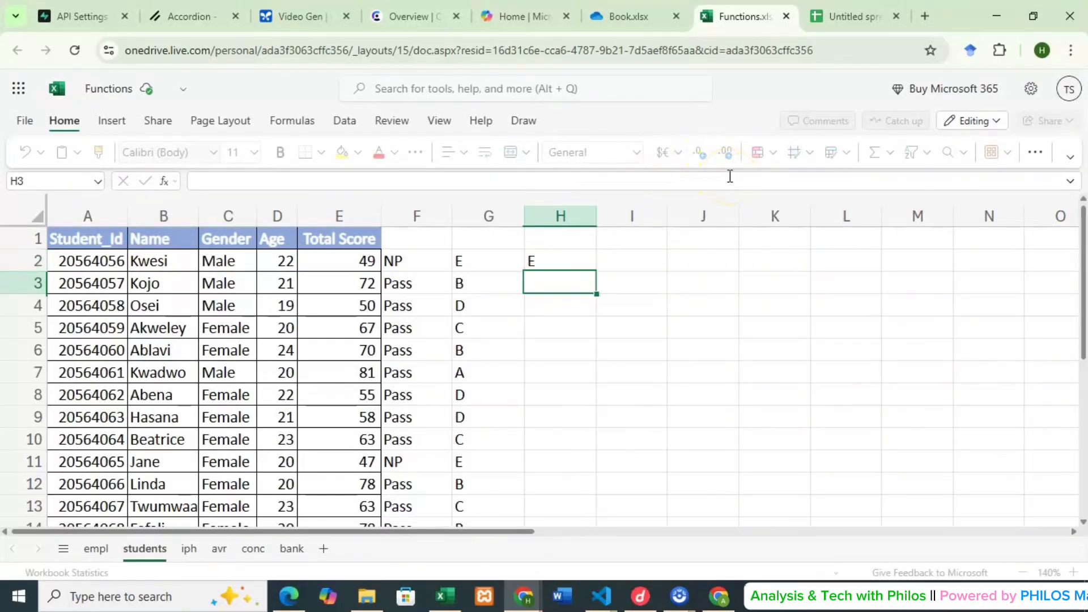
{"action": "left_click", "coordinate": [548, 262]}
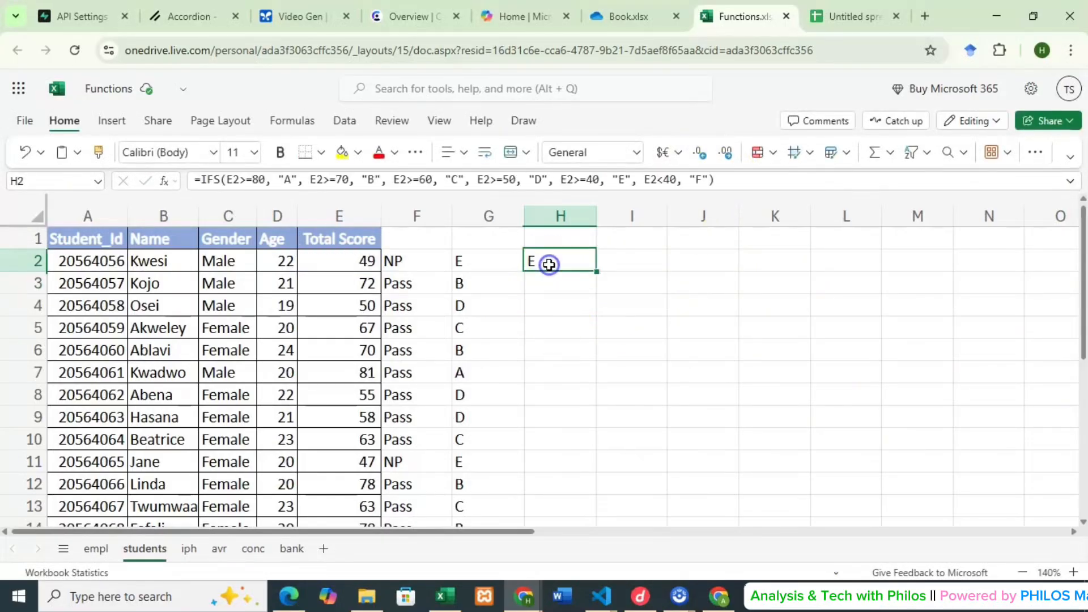
{"action": "double_click", "coordinate": [598, 271]}
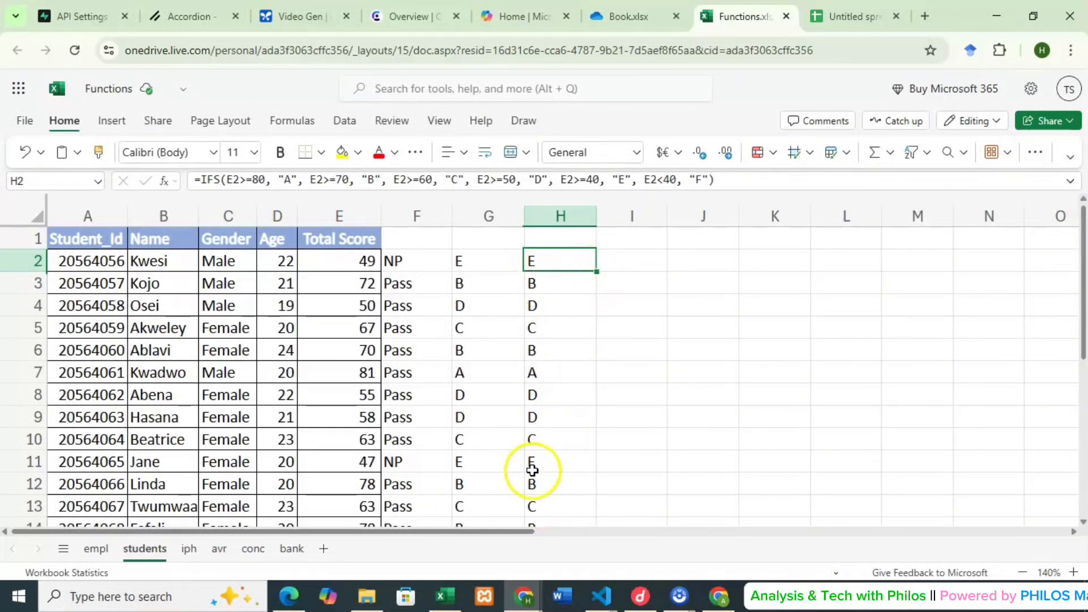